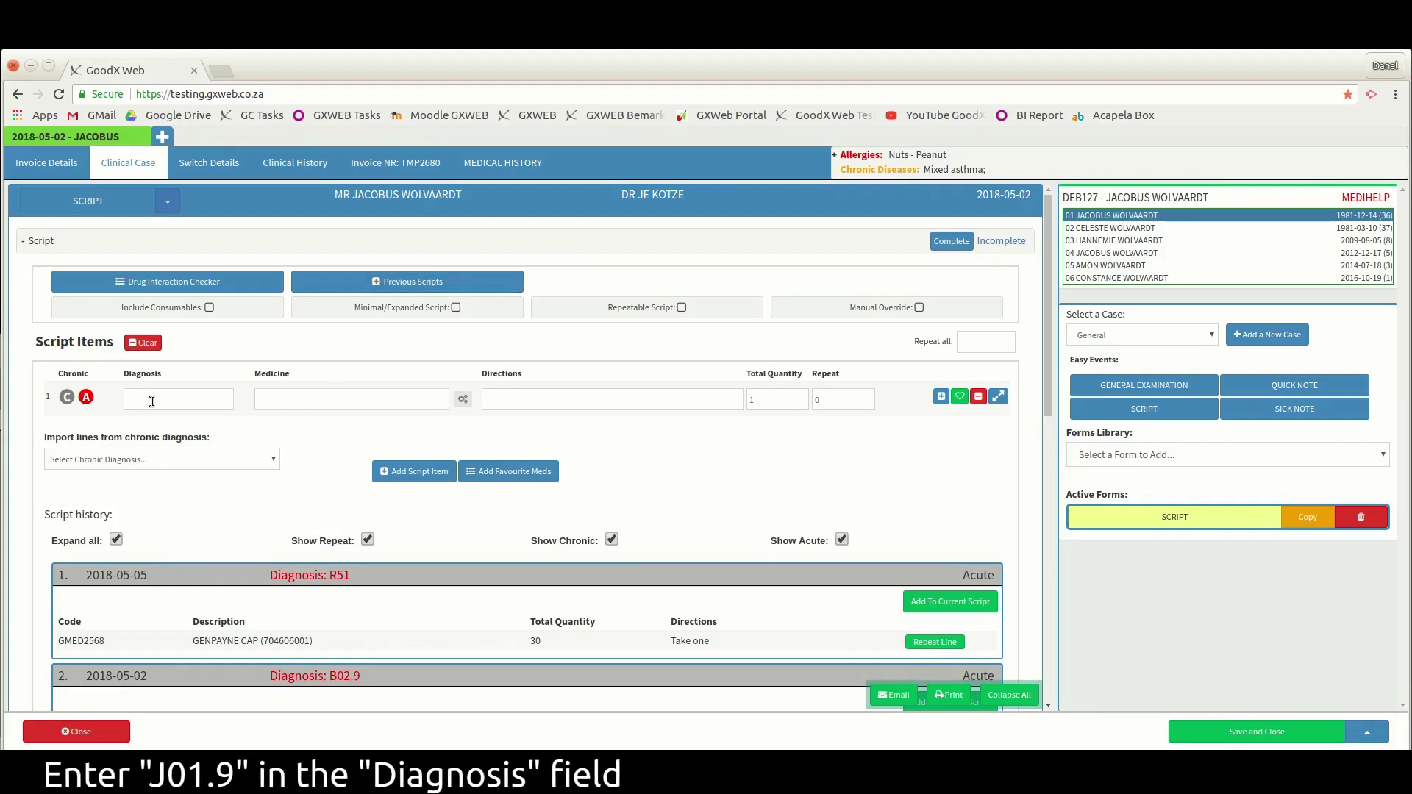
# - Enter diagnosis J01.9 and choose BE-TABS PREDNISONE TAB 5 MG as the medicine
pyautogui.write('J01.9')
pyautogui.press('Return')
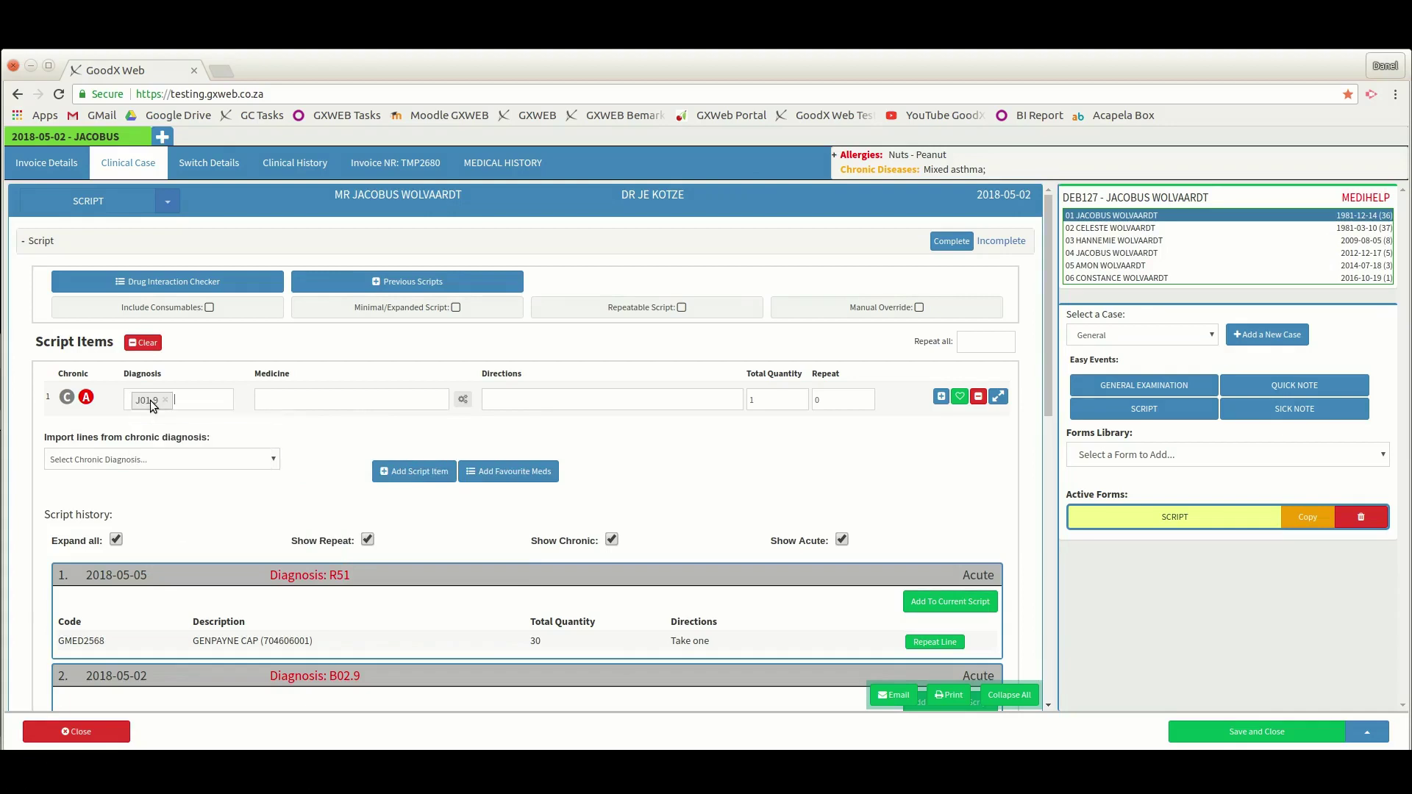
pyautogui.press('Tab')
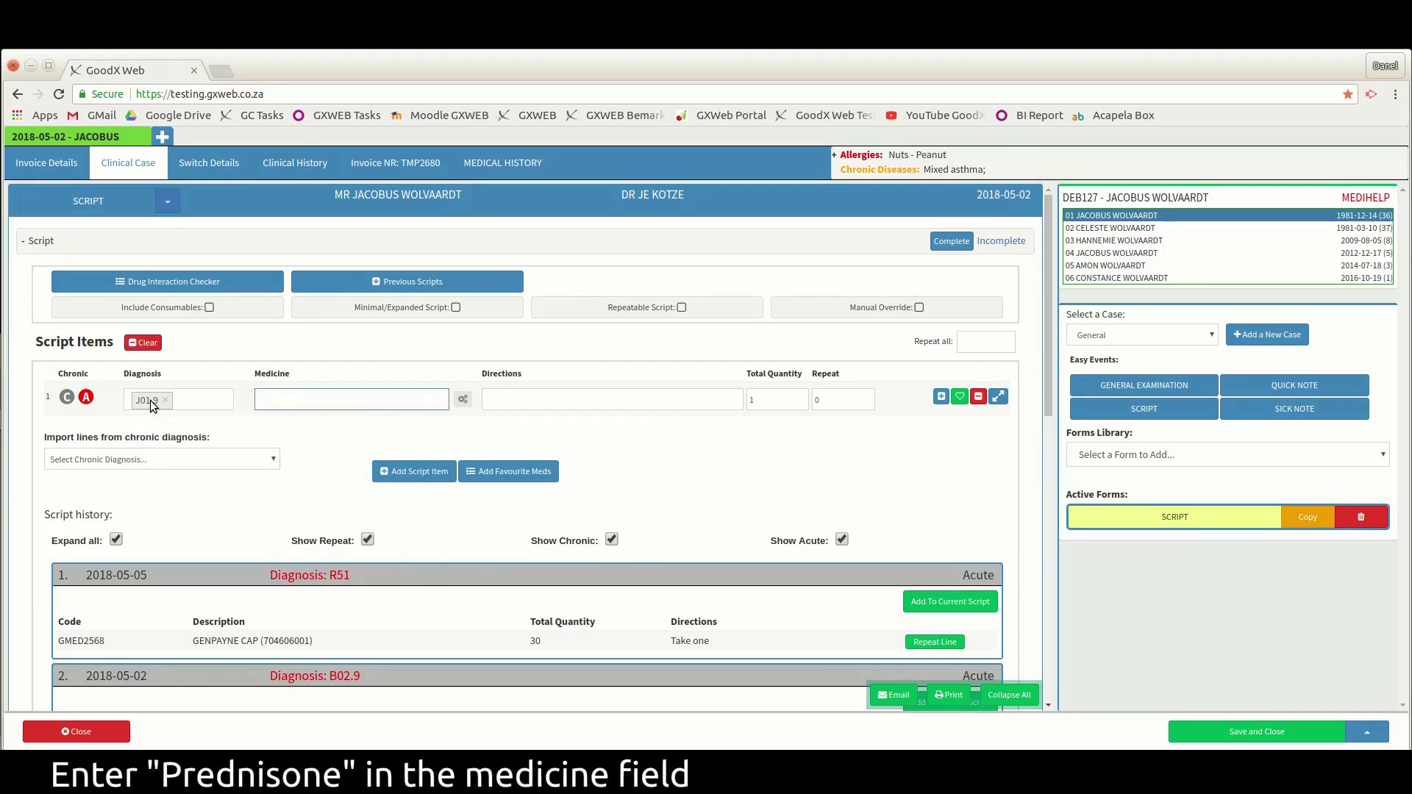
pyautogui.write('Pred')
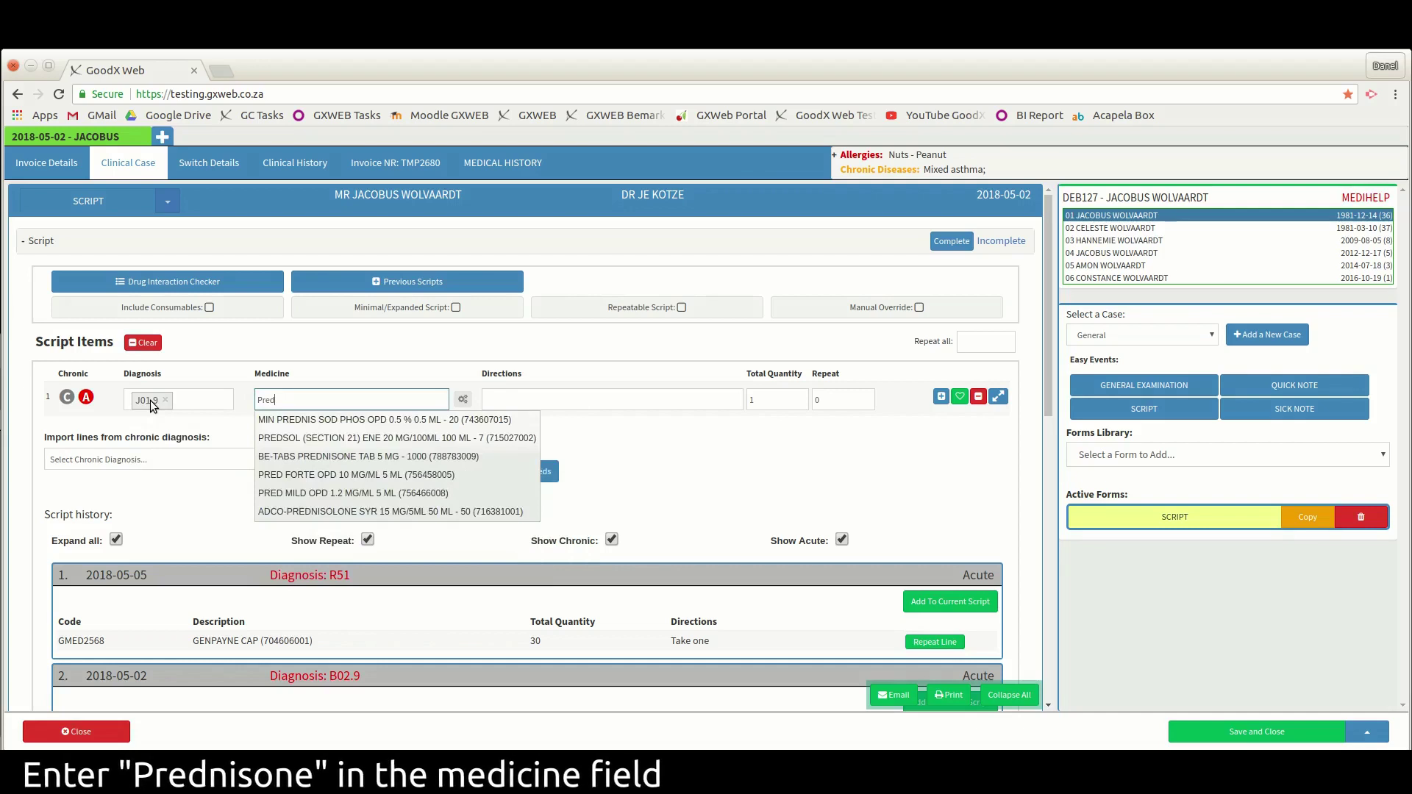
pyautogui.write('ni')
pyautogui.press('Down')
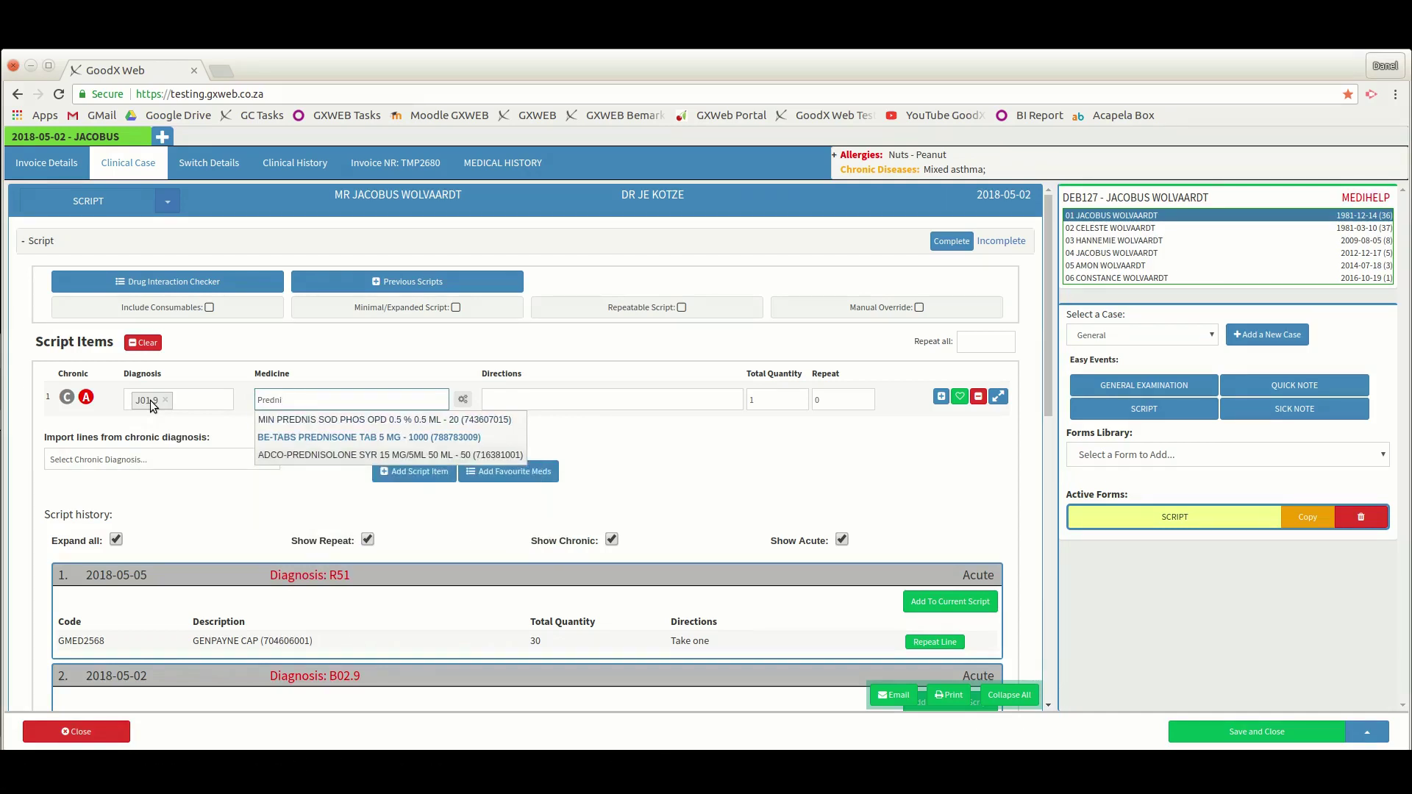
pyautogui.press('Return')
# - Write directions: take five tabs daily for three days, then three tabs for three days
pyautogui.press('Tab')
pyautogui.write('Take five tabs')
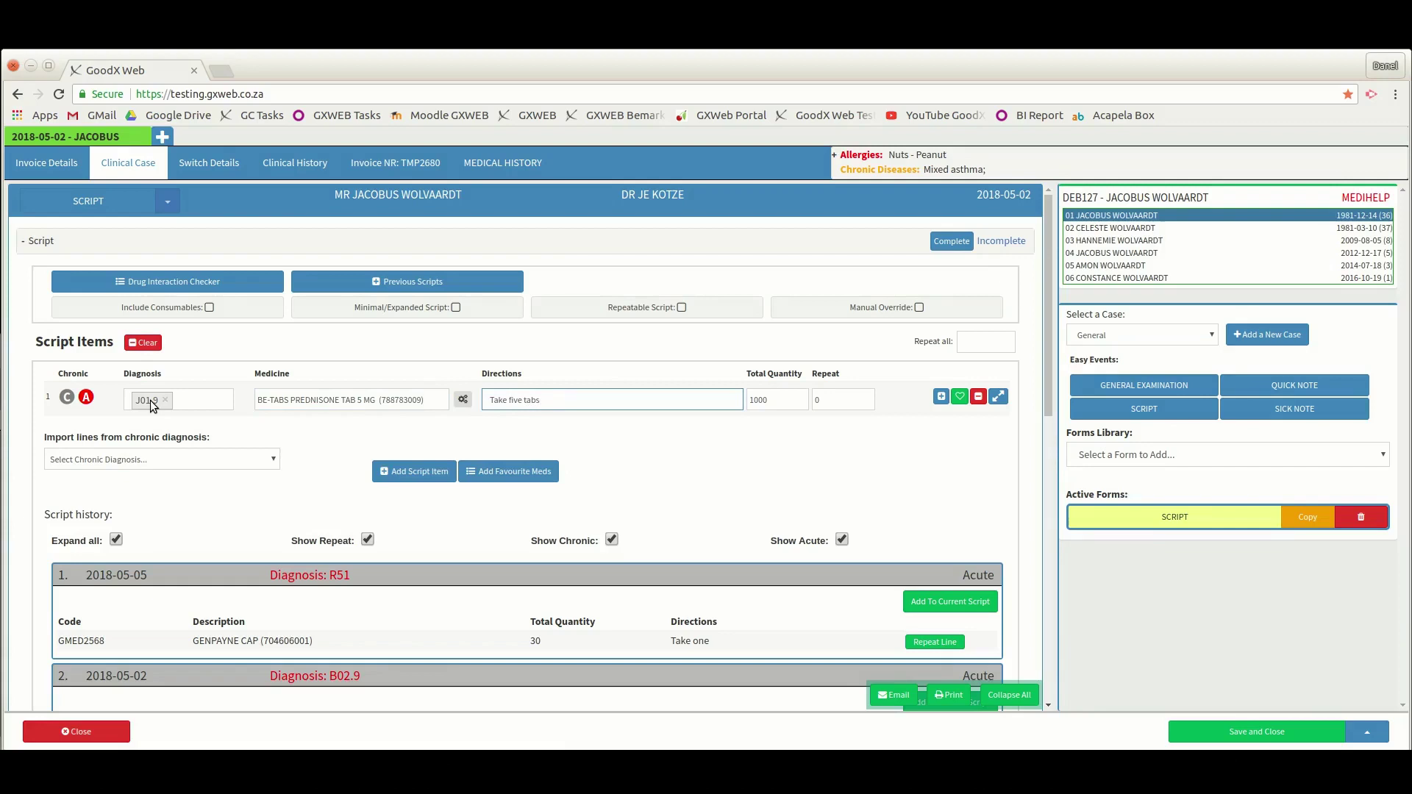
pyautogui.write(' daily for three days, then three')
pyautogui.write('tabs for three days')
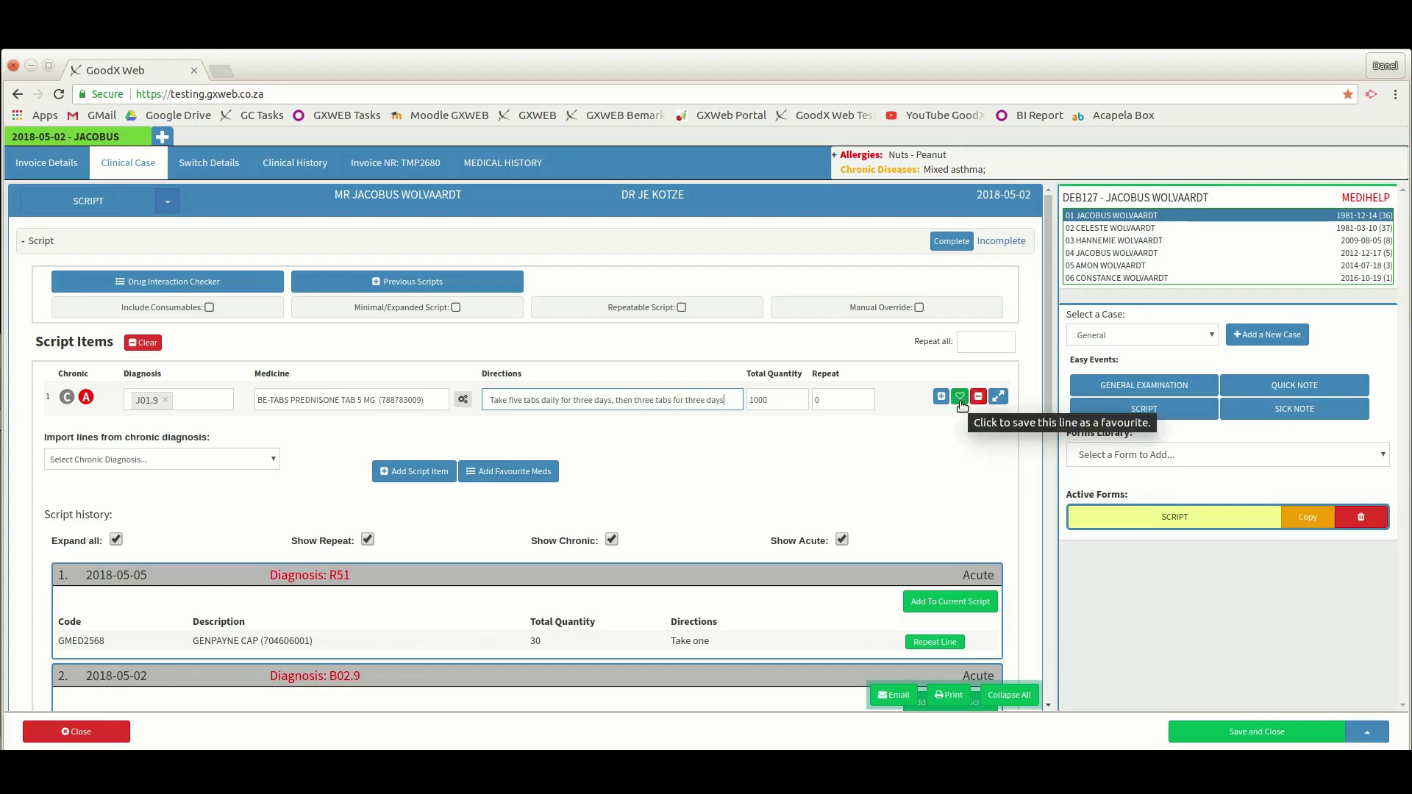
# - Save row 1's Be-Tabs Prednisone line as a favourite described 'Prednisone 5/3'
pyautogui.click(961, 403)
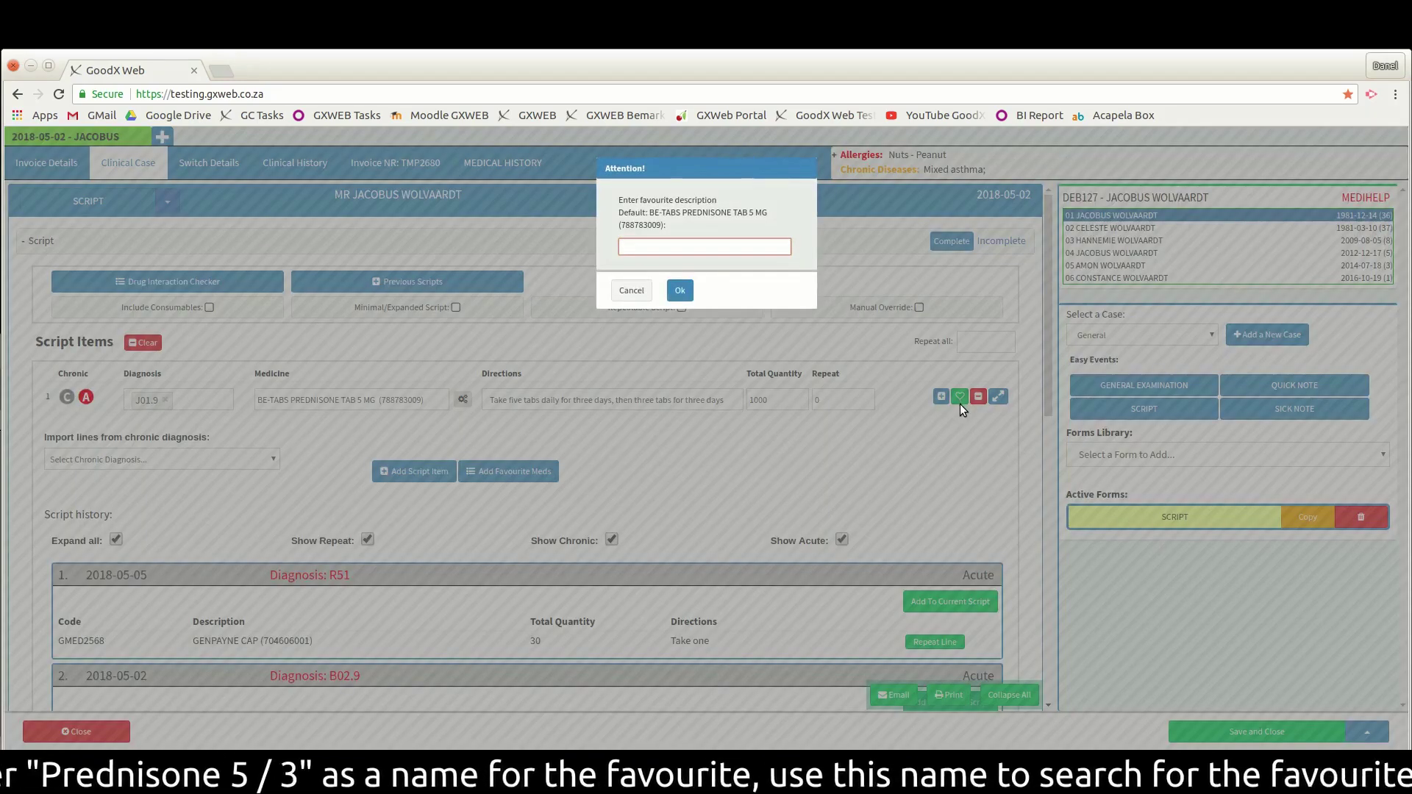
pyautogui.write('Pr')
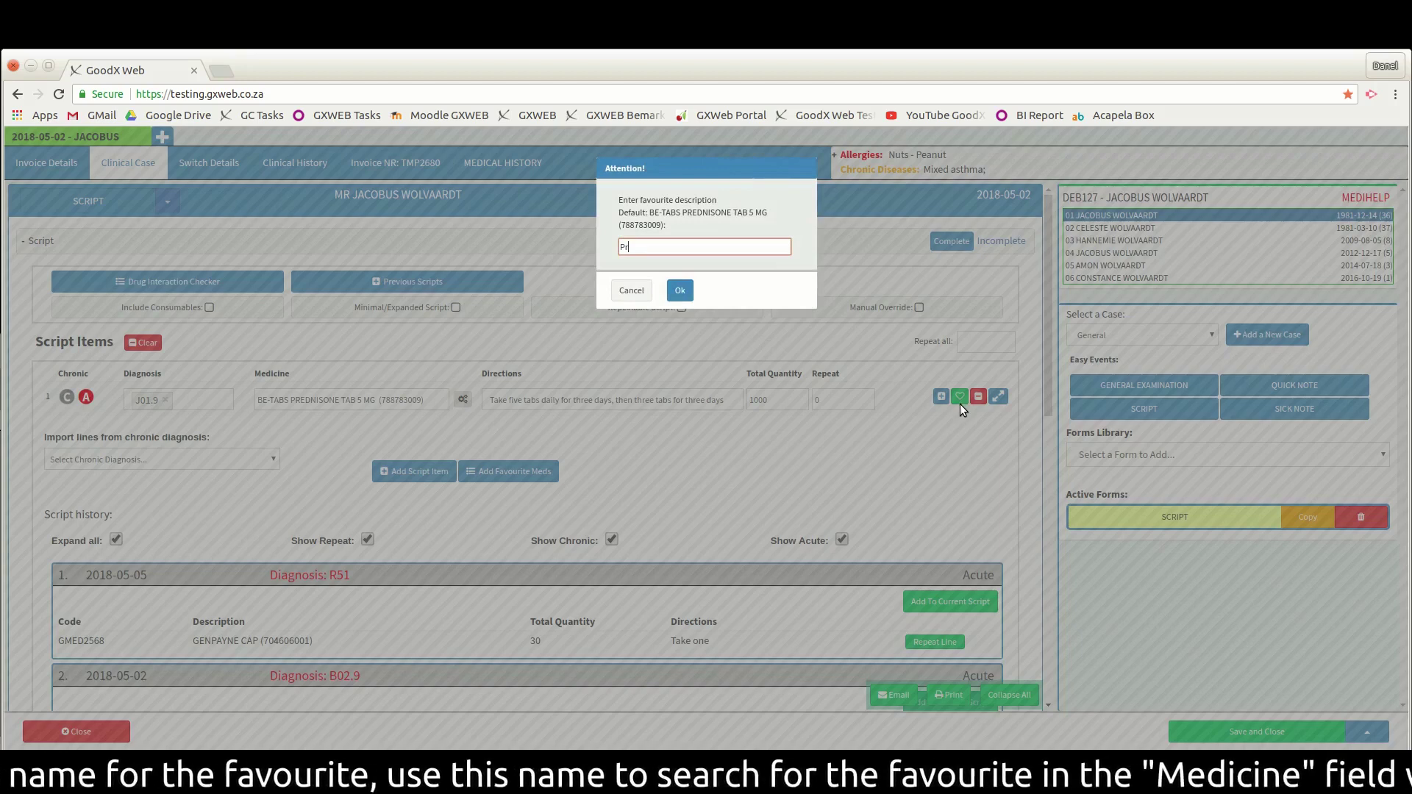
pyautogui.write('edni')
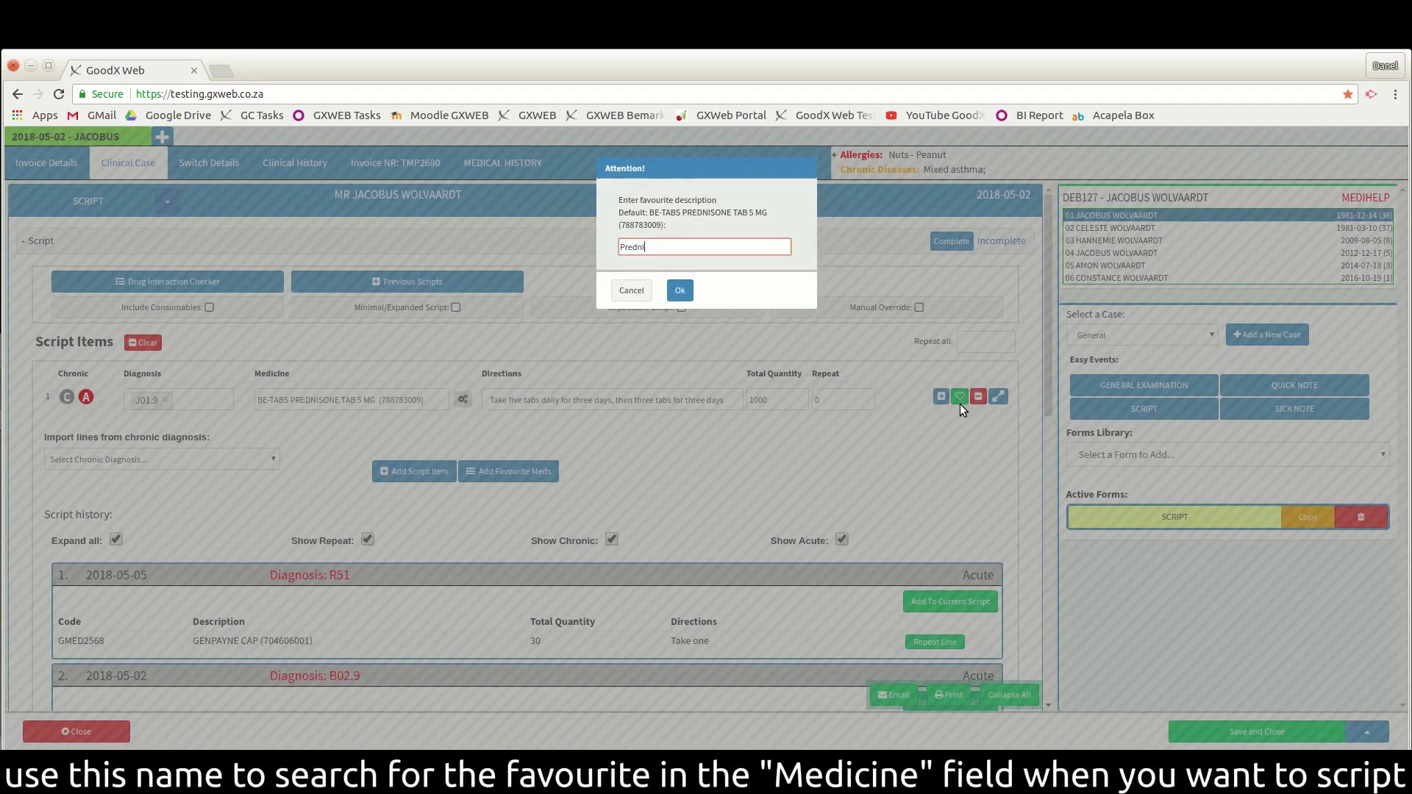
pyautogui.write('sone 5/3')
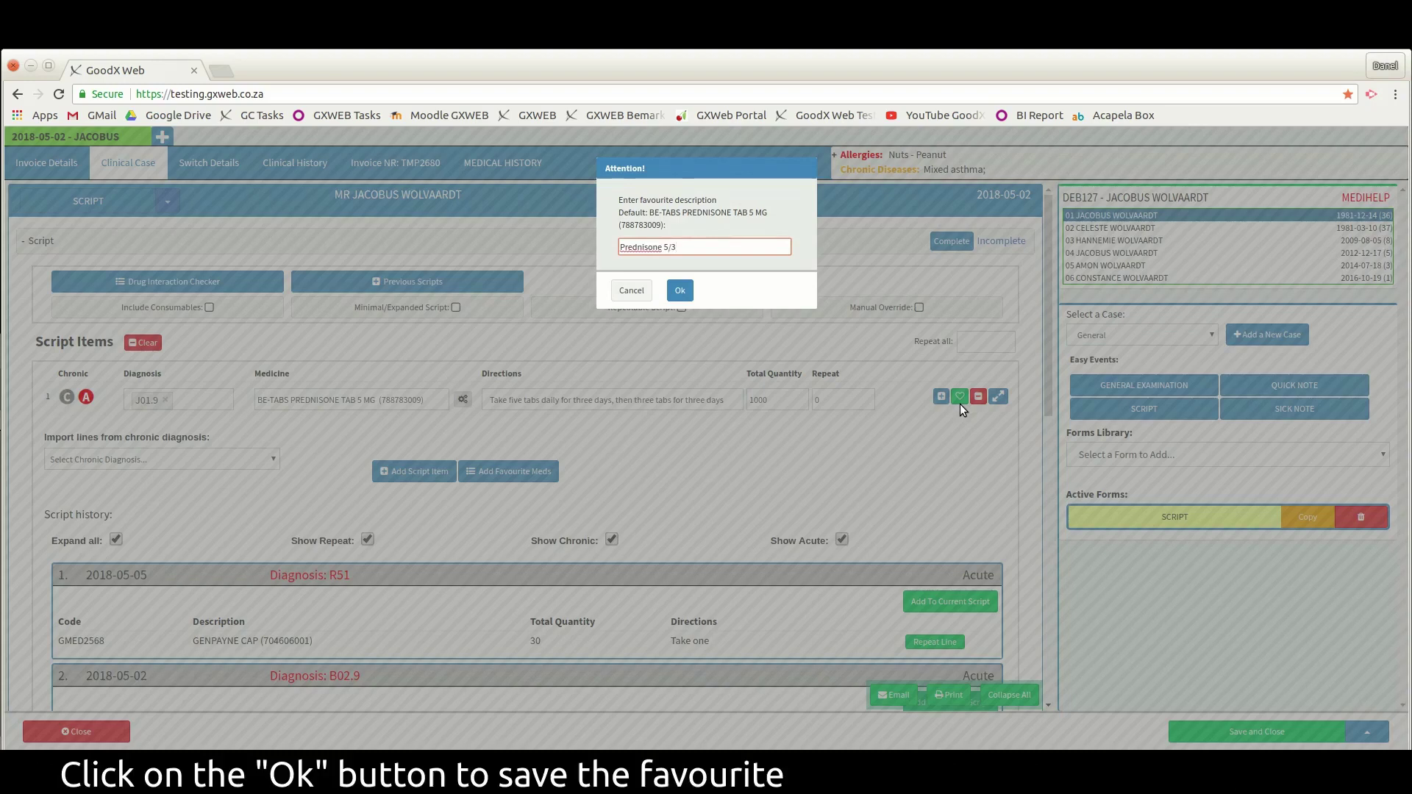
pyautogui.click(680, 293)
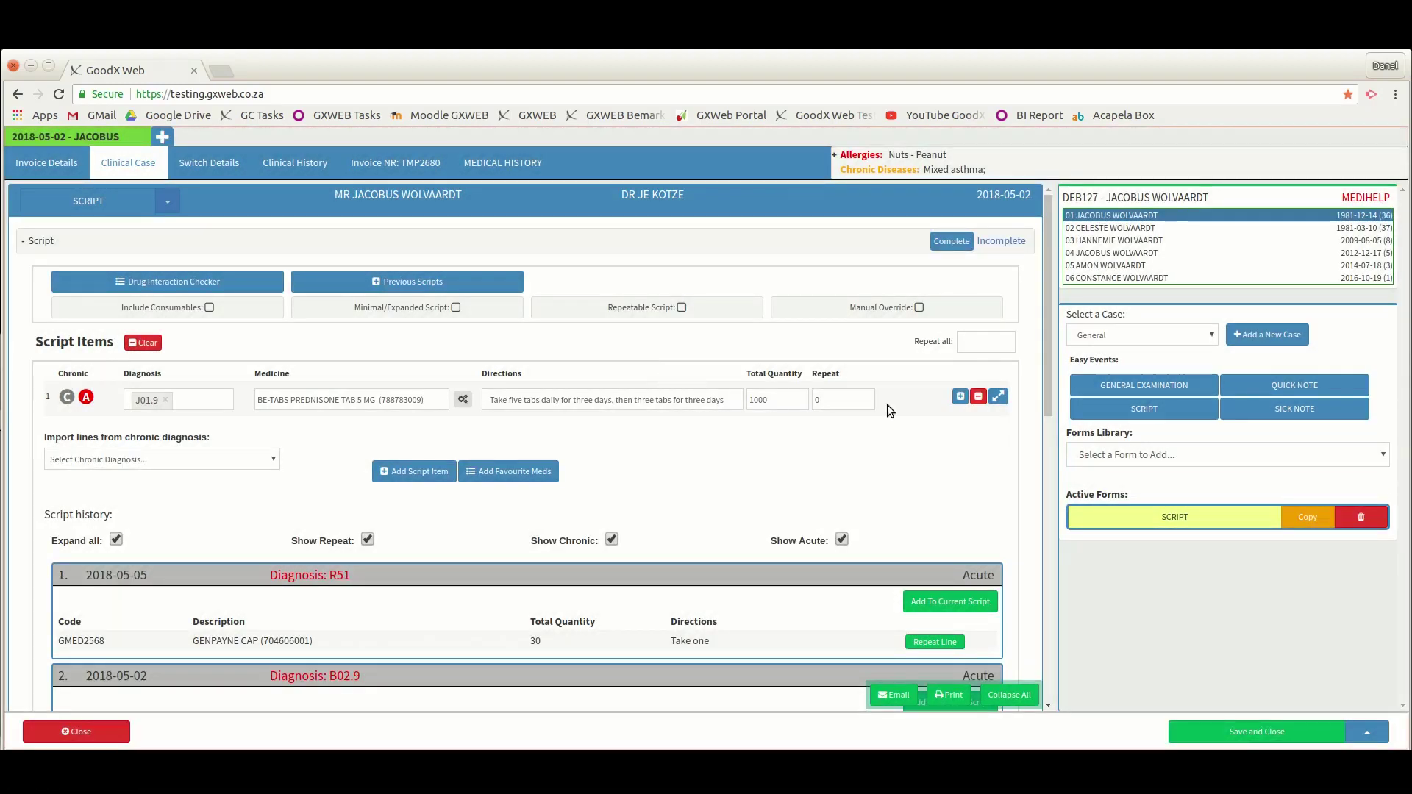
# - Add a second script line and replace its J01.9 diagnosis with Z29.9
pyautogui.click(961, 398)
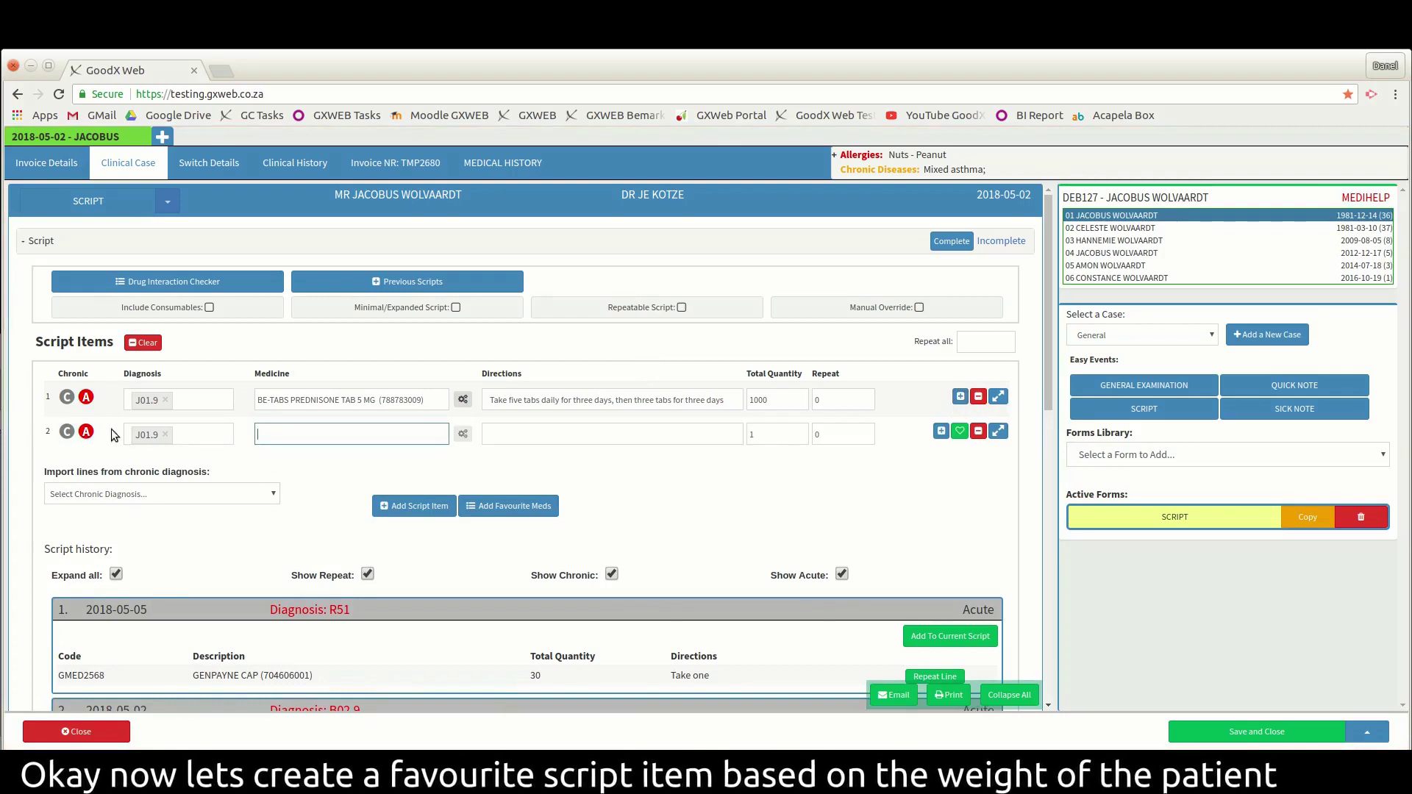
pyautogui.click(165, 436)
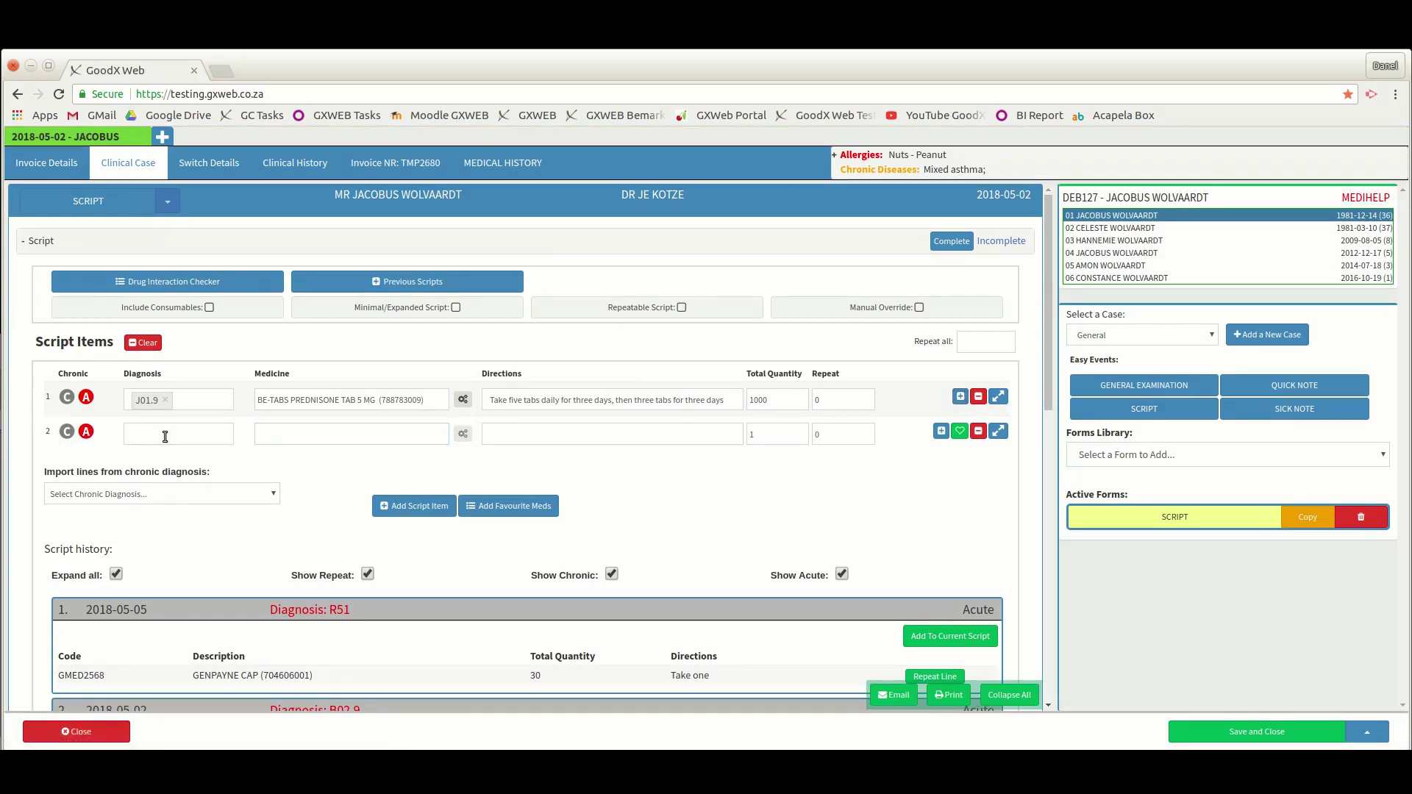
pyautogui.write('Z')
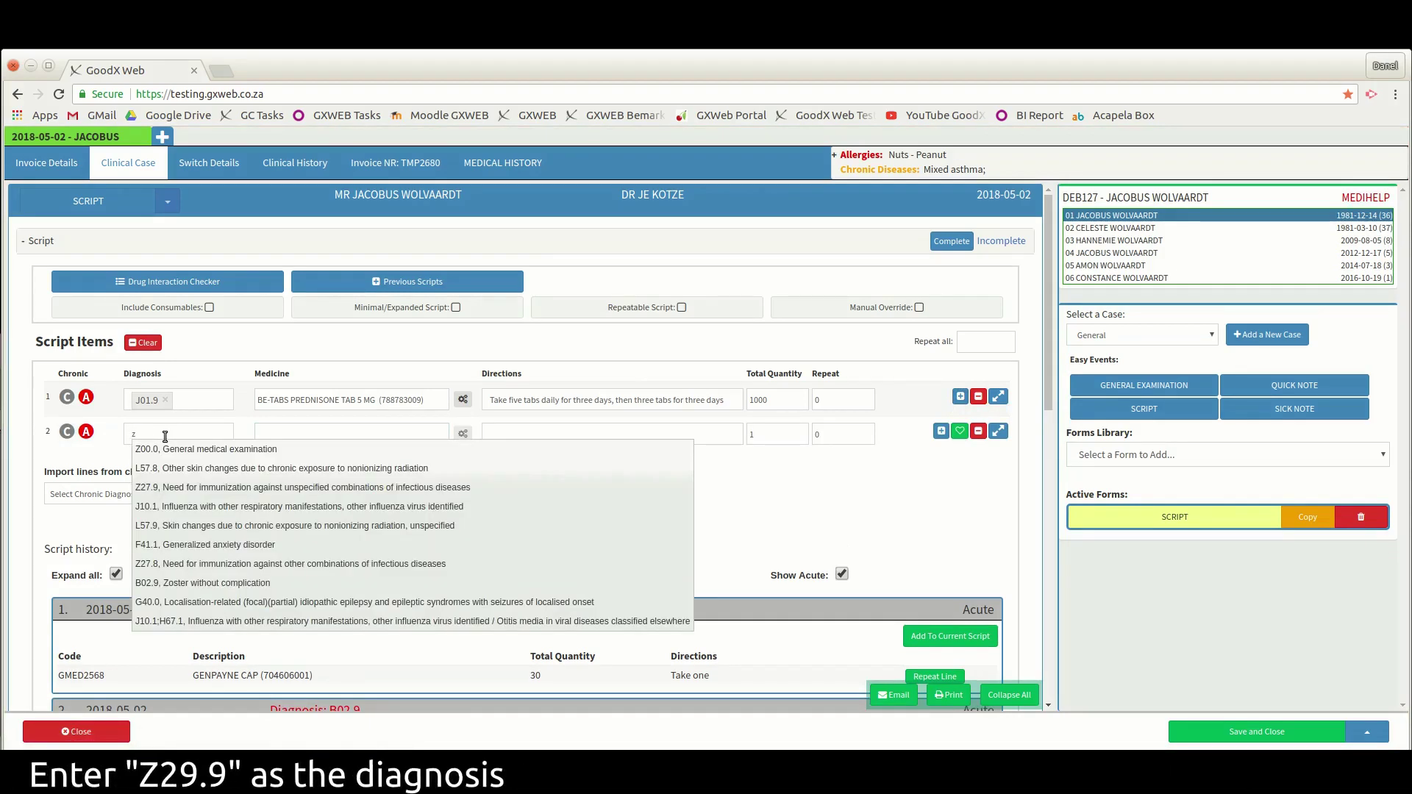
pyautogui.write('29.9')
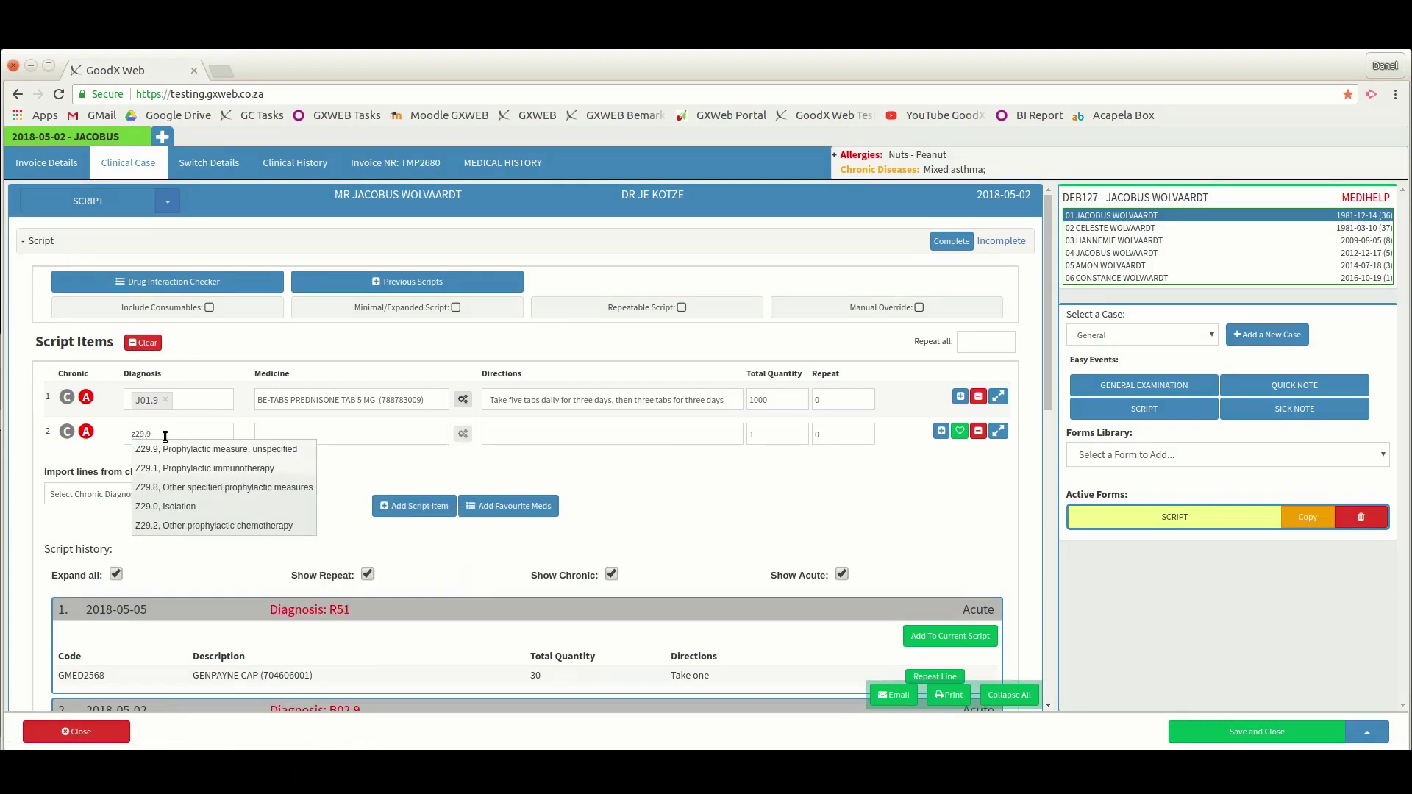
pyautogui.press('Return')
pyautogui.press('Tab')
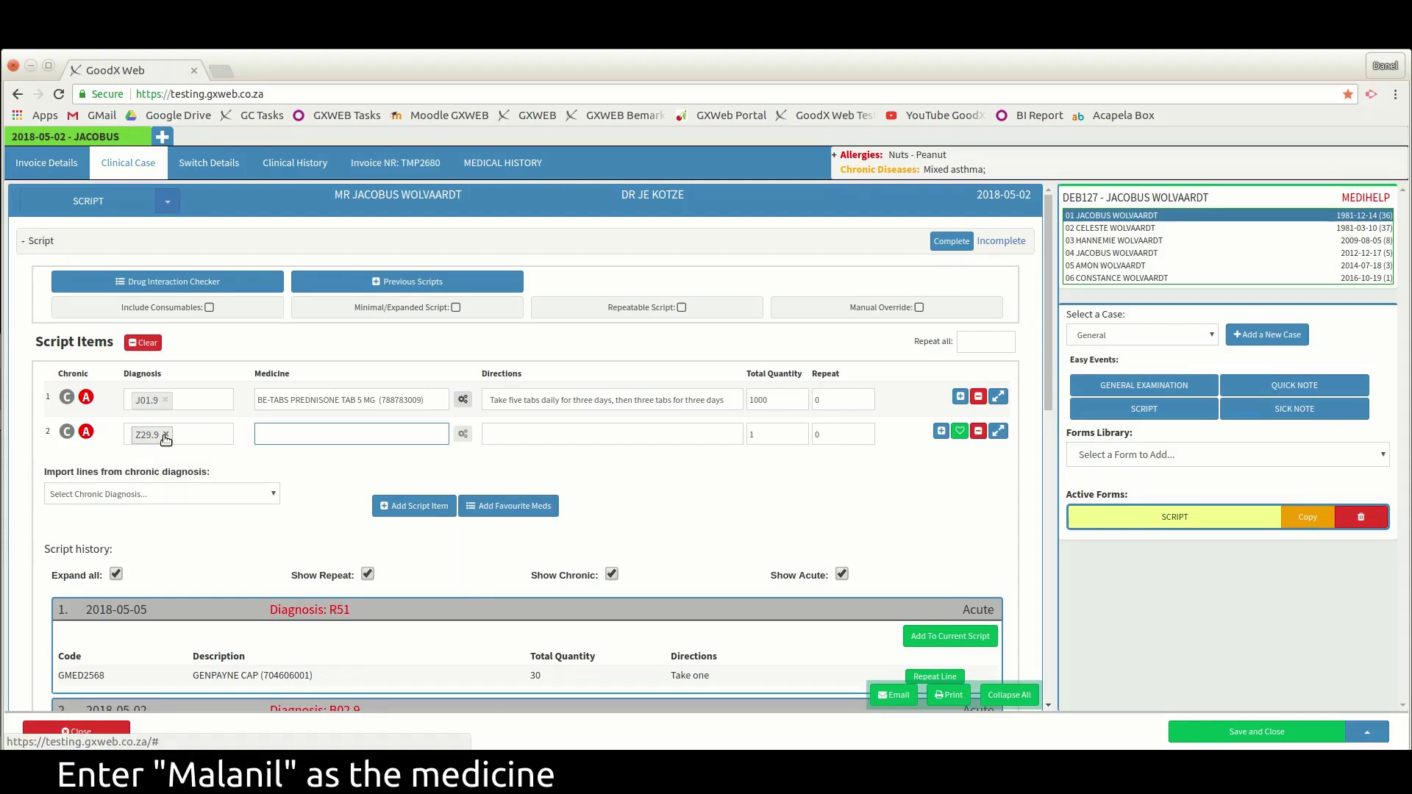
# - Choose MALANIL PAEDIATRIC TAB and start the directions 'Take two tabs pto daily'
pyautogui.write('maa')
pyautogui.press('BackSpace')
pyautogui.write('lani')
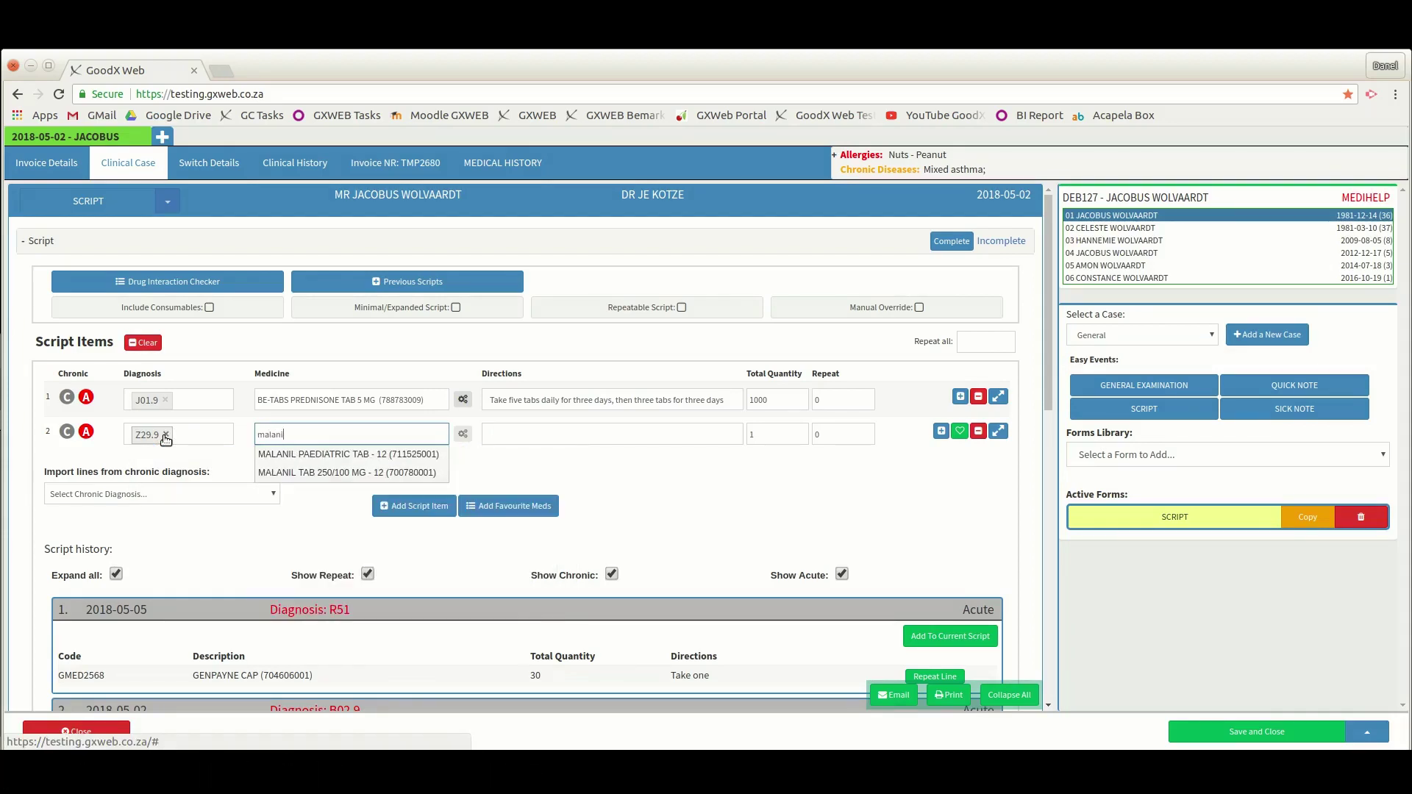
pyautogui.press('Down')
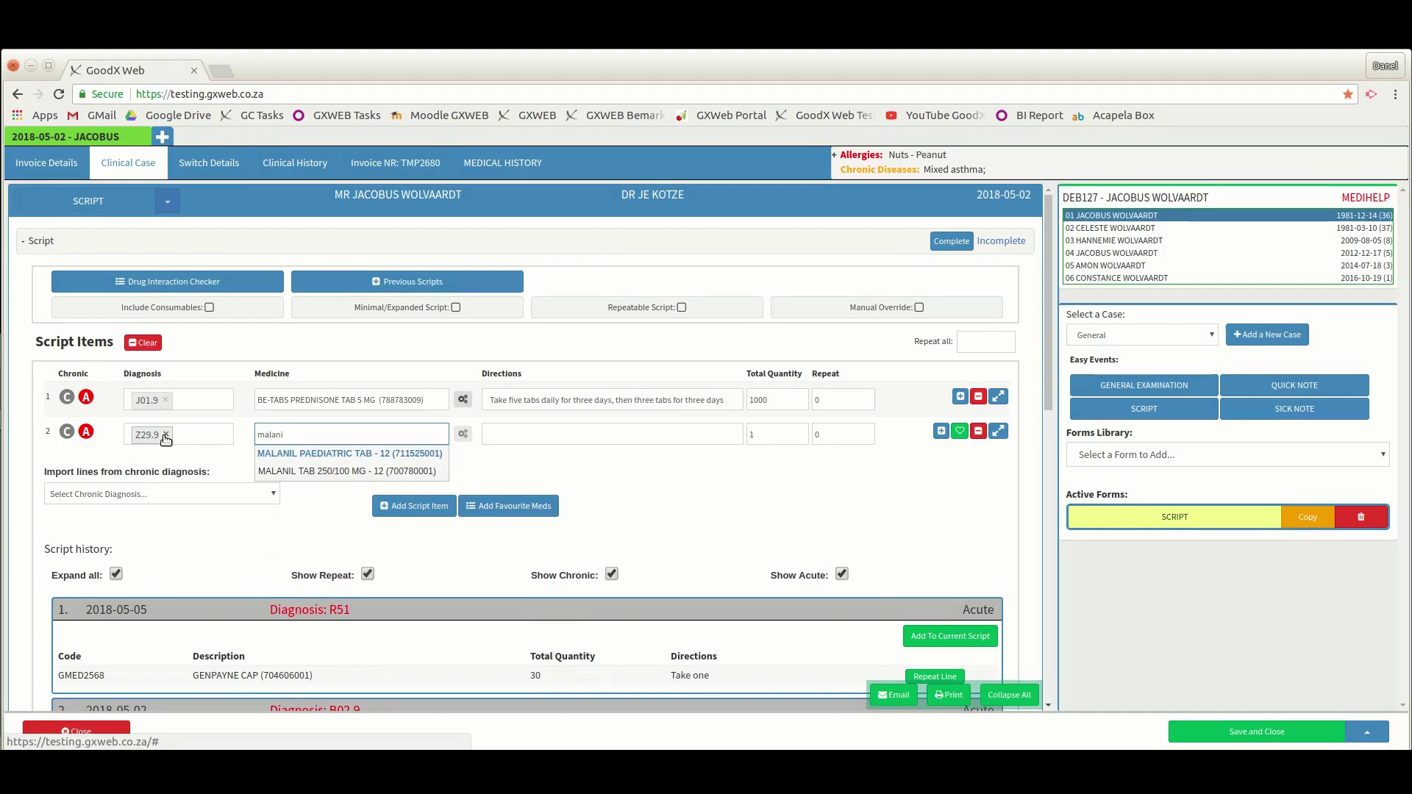
pyautogui.press('Return')
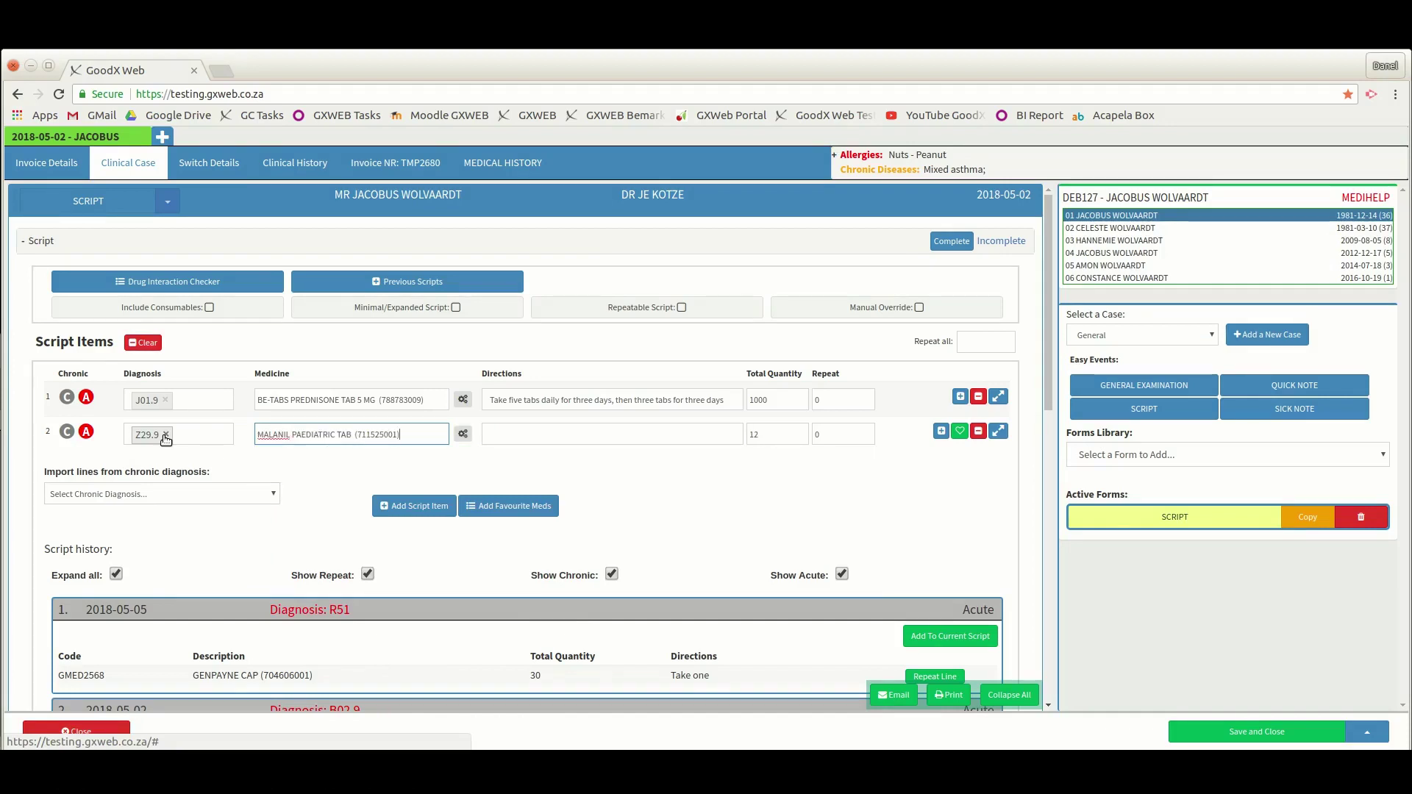
pyautogui.press('Tab')
pyautogui.write('Take two tabs')
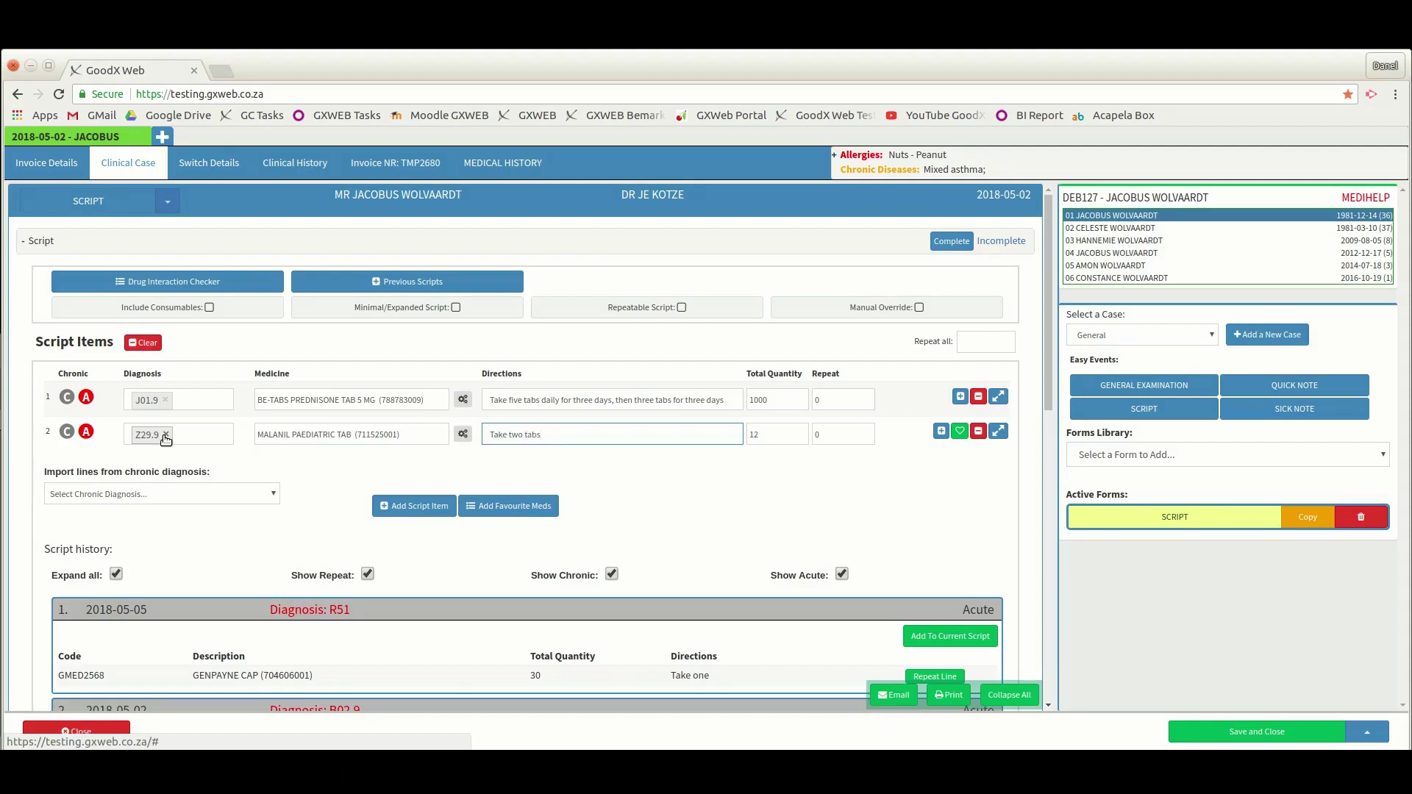
pyautogui.write(' pto daily for one week')
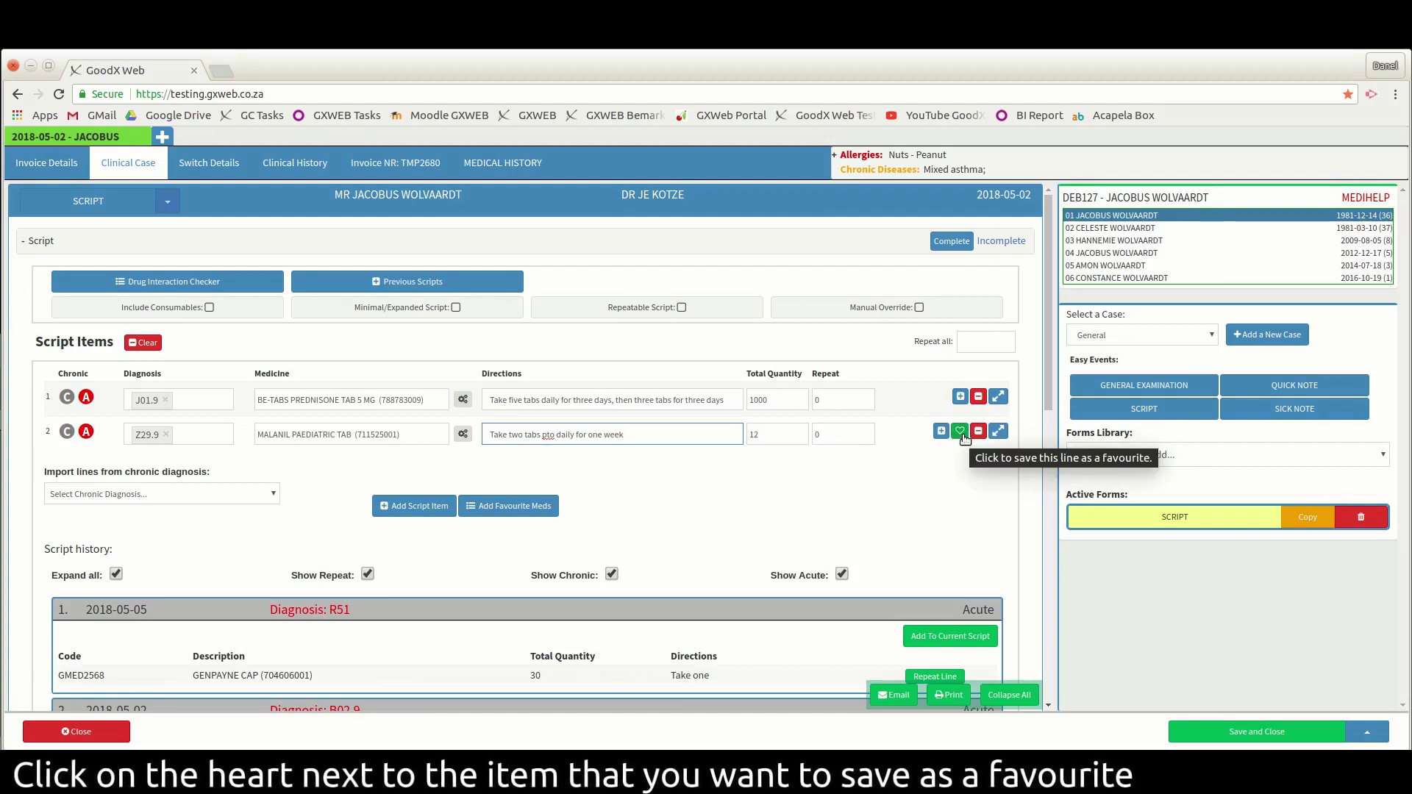
# - Save row 2's Malanil line as a favourite described 'Malanil weight 21-30kg'
pyautogui.click(961, 433)
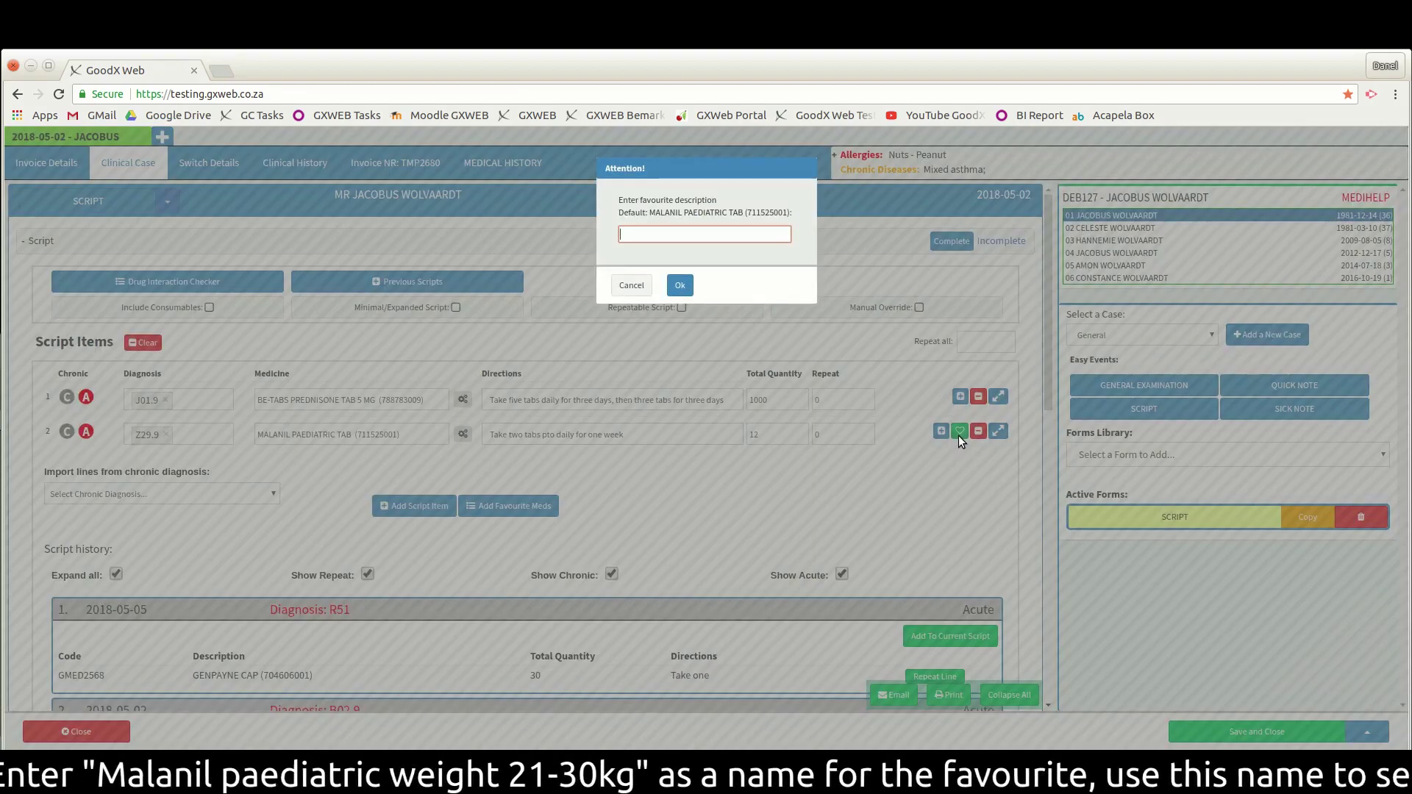
pyautogui.write('Malanil')
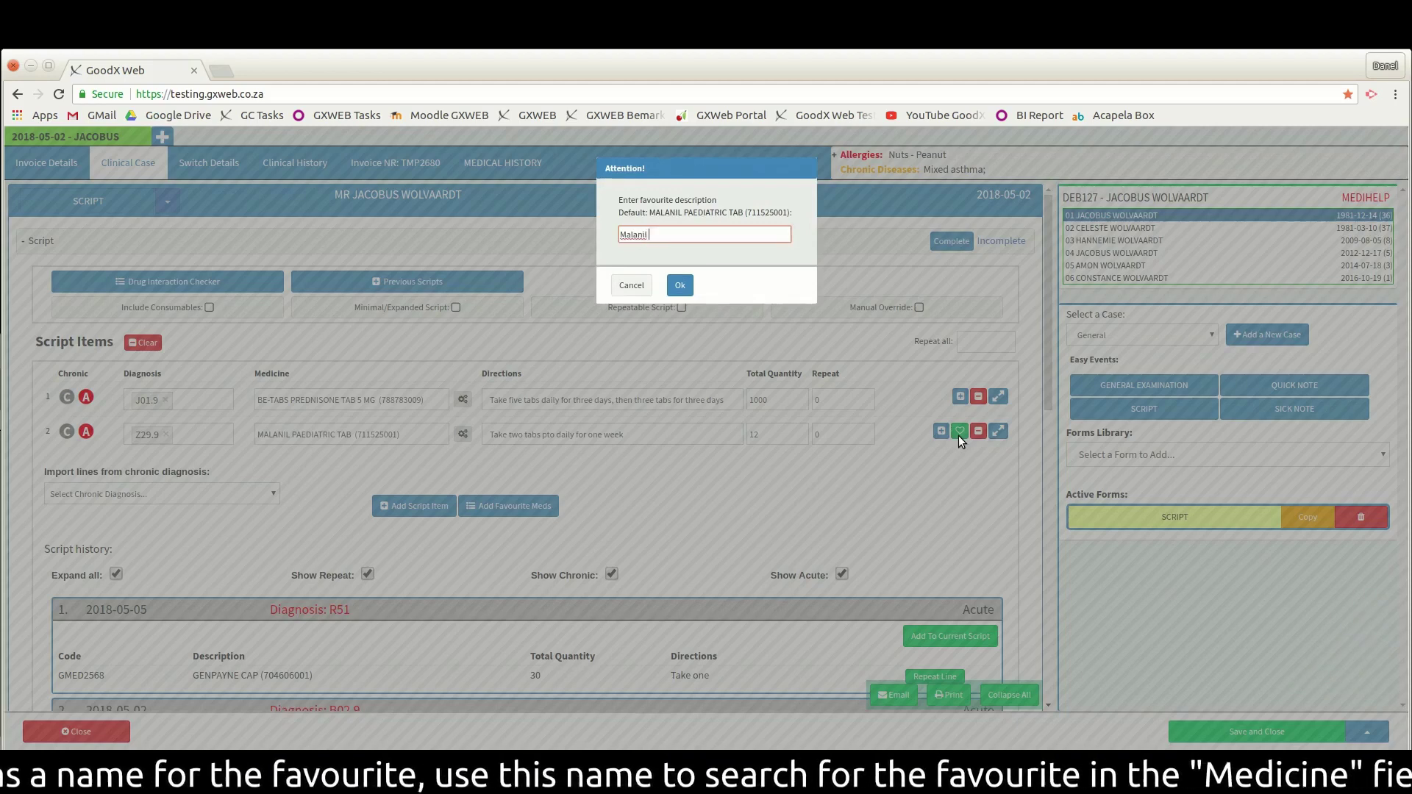
pyautogui.write(' wei')
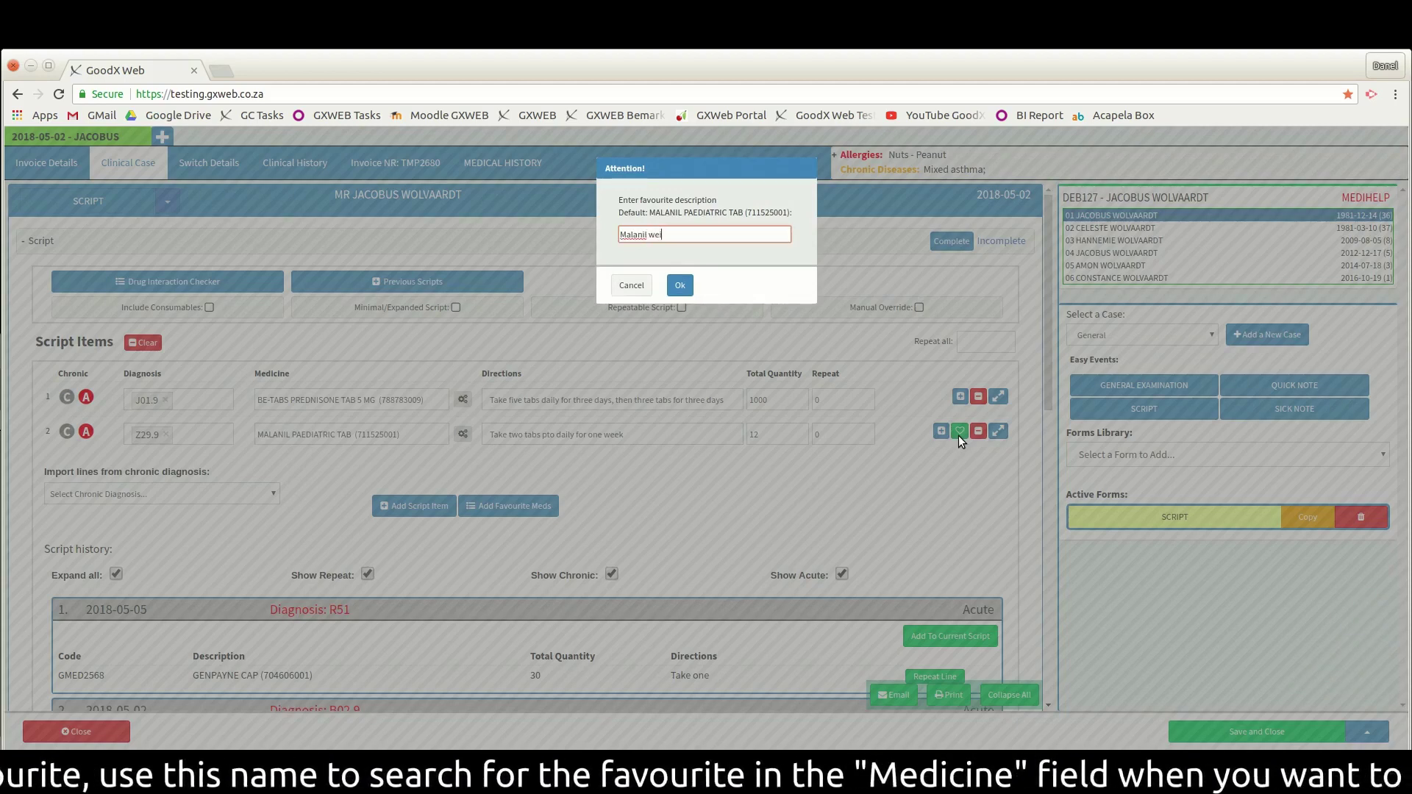
pyautogui.write('ght 21-30kg')
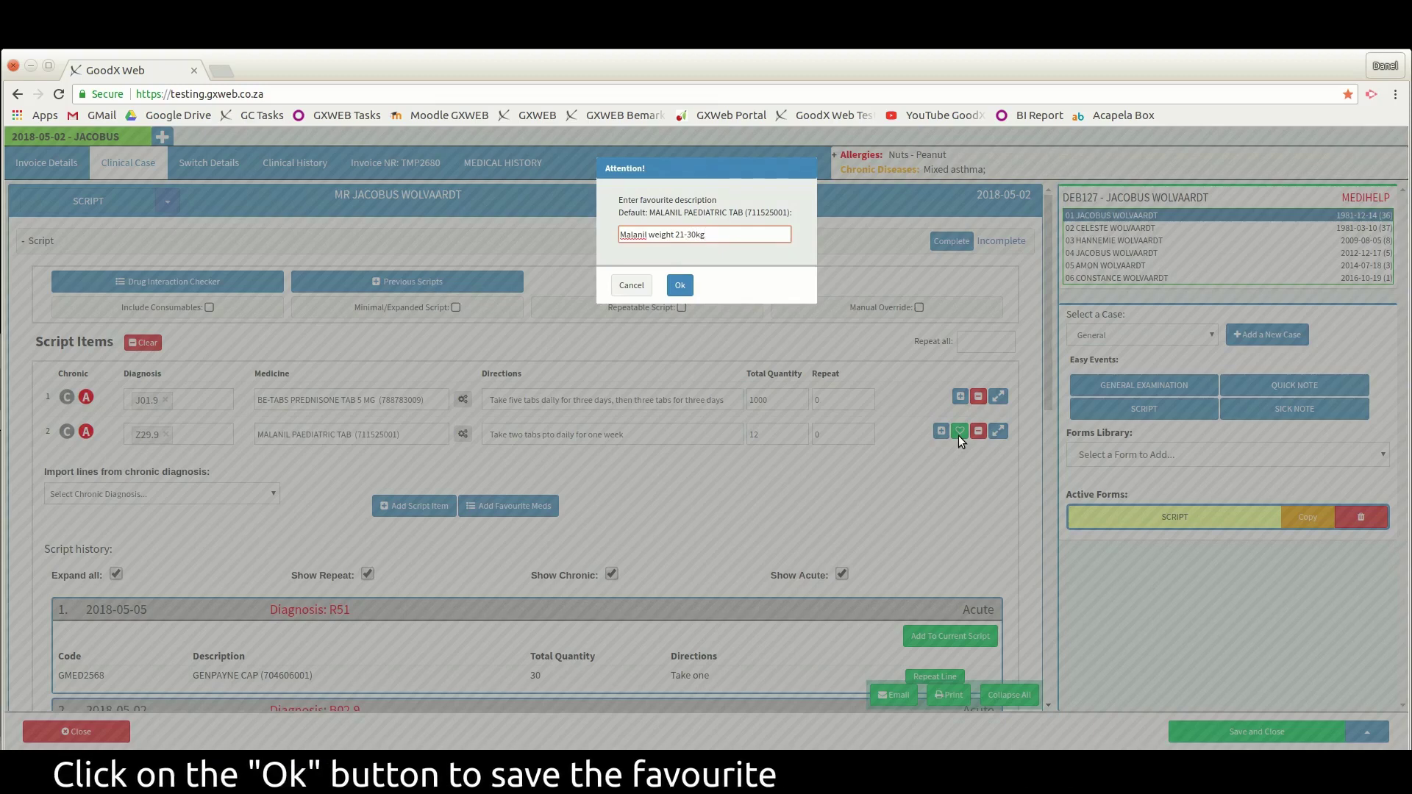
pyautogui.click(681, 289)
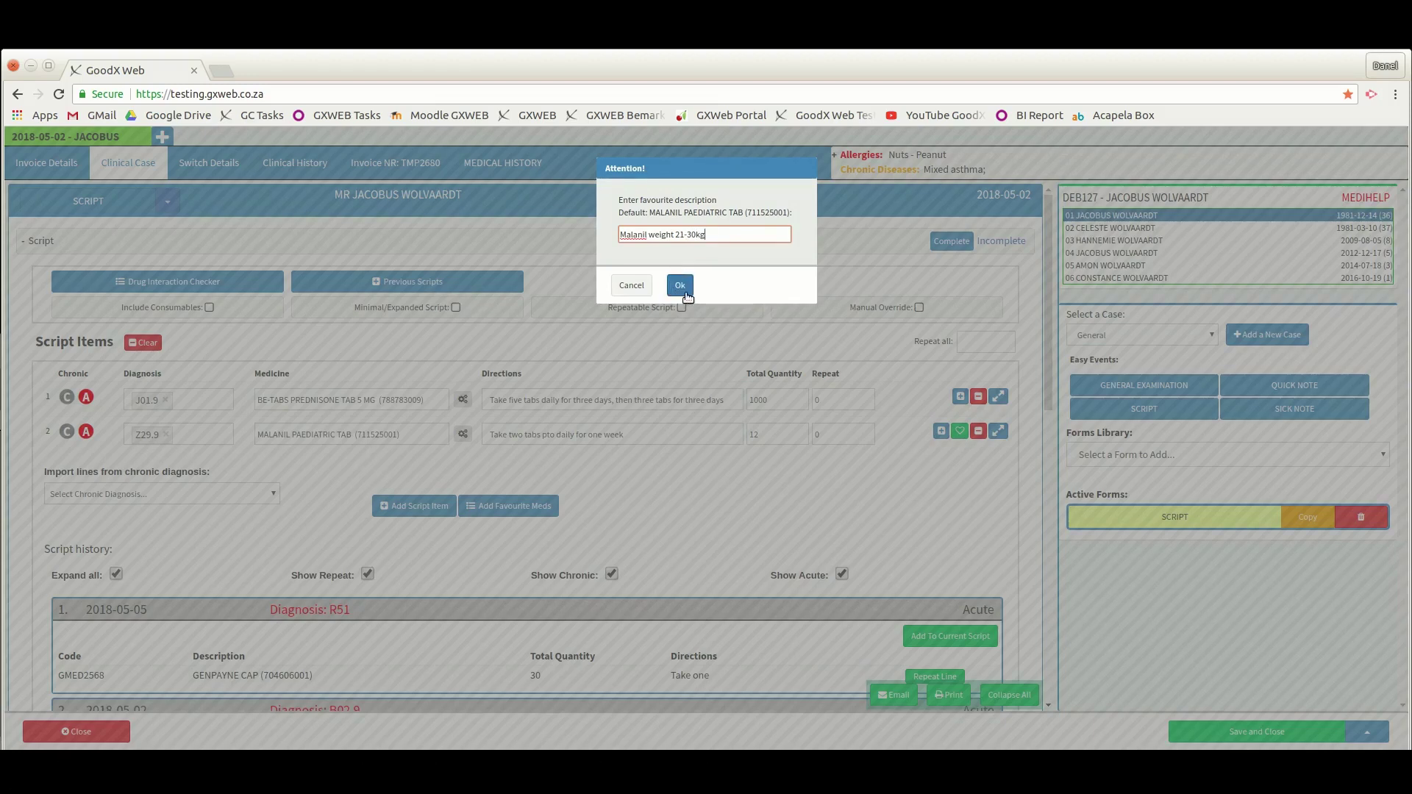
pyautogui.click(685, 291)
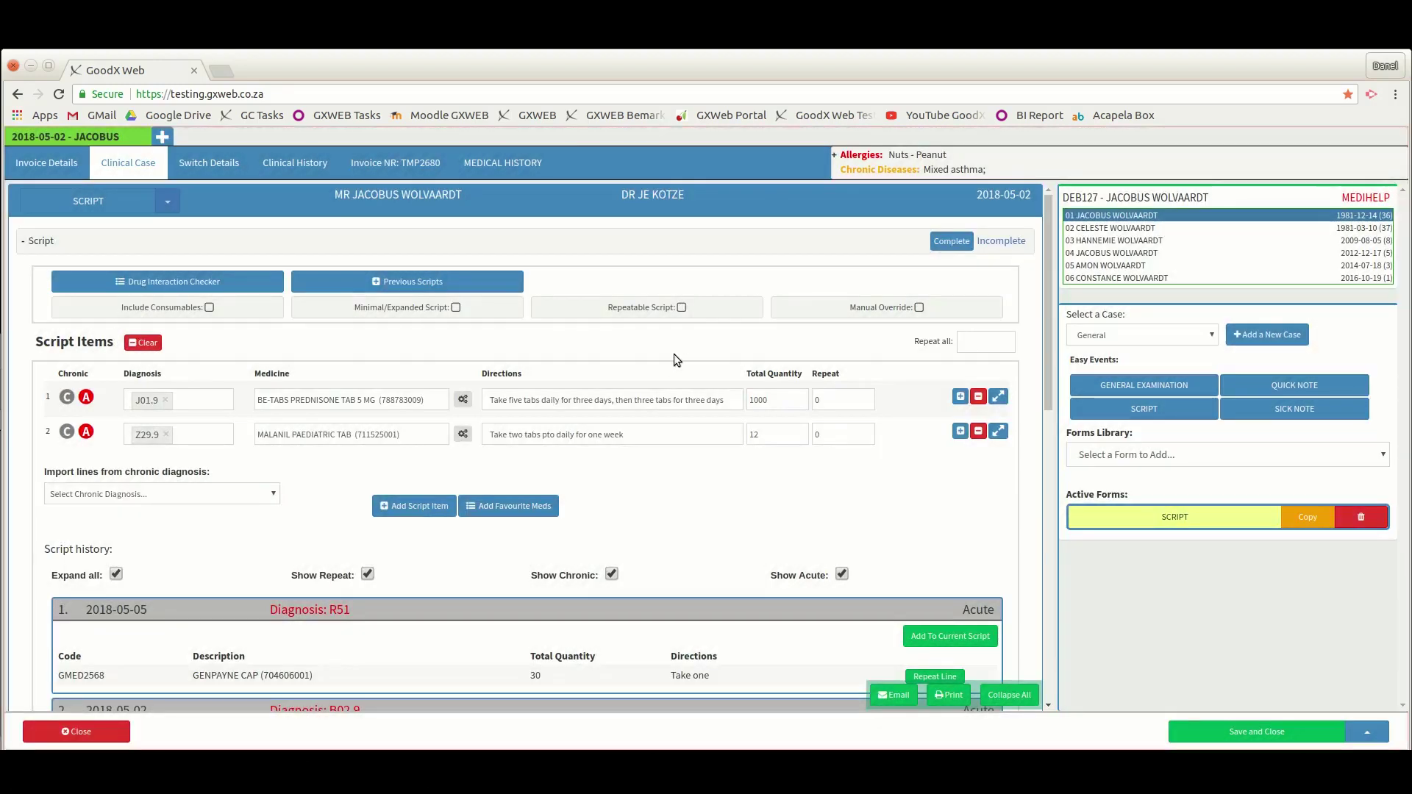
# - Add a third line and fill it from the 'Prednisone 5/3' favourite via the 'pre' search
pyautogui.click(962, 432)
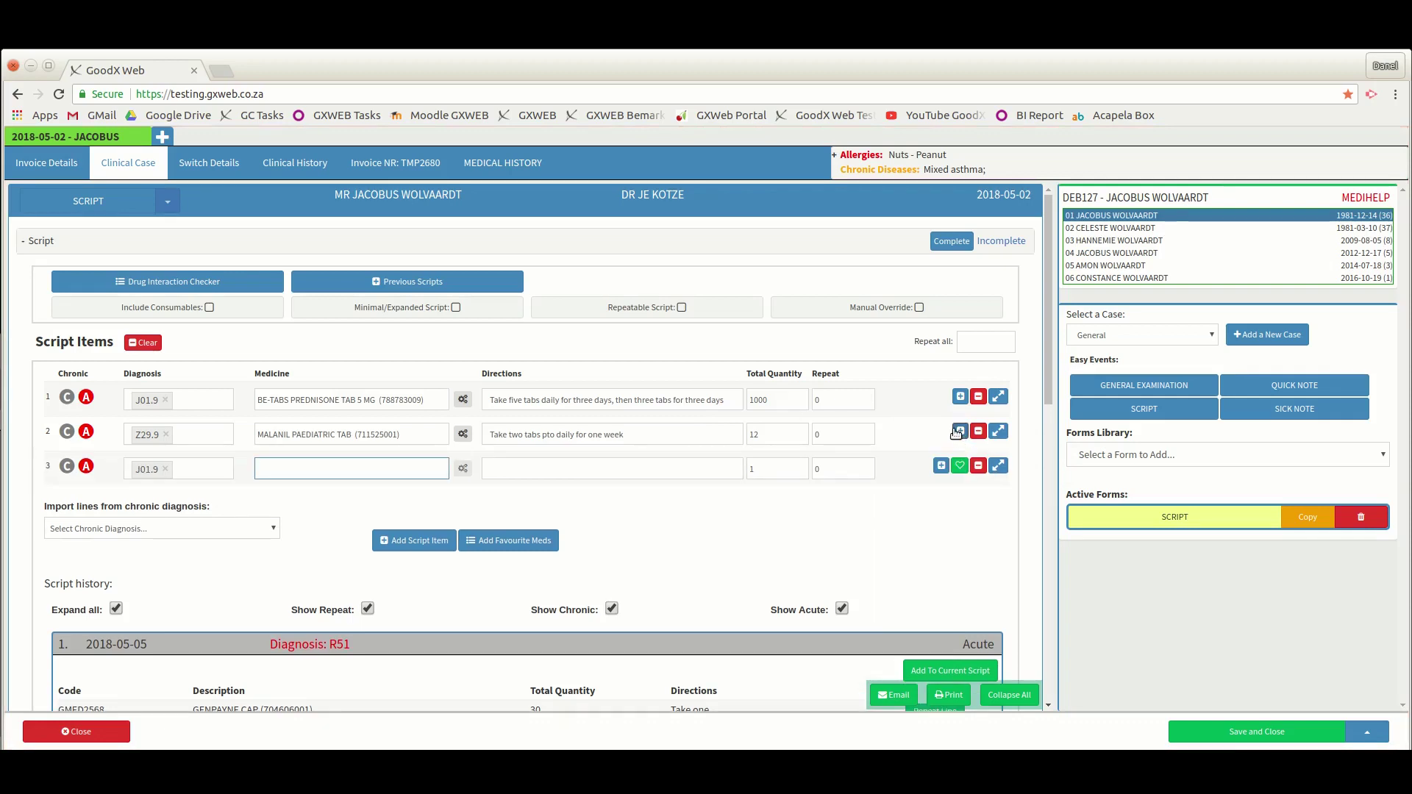
pyautogui.write('pre')
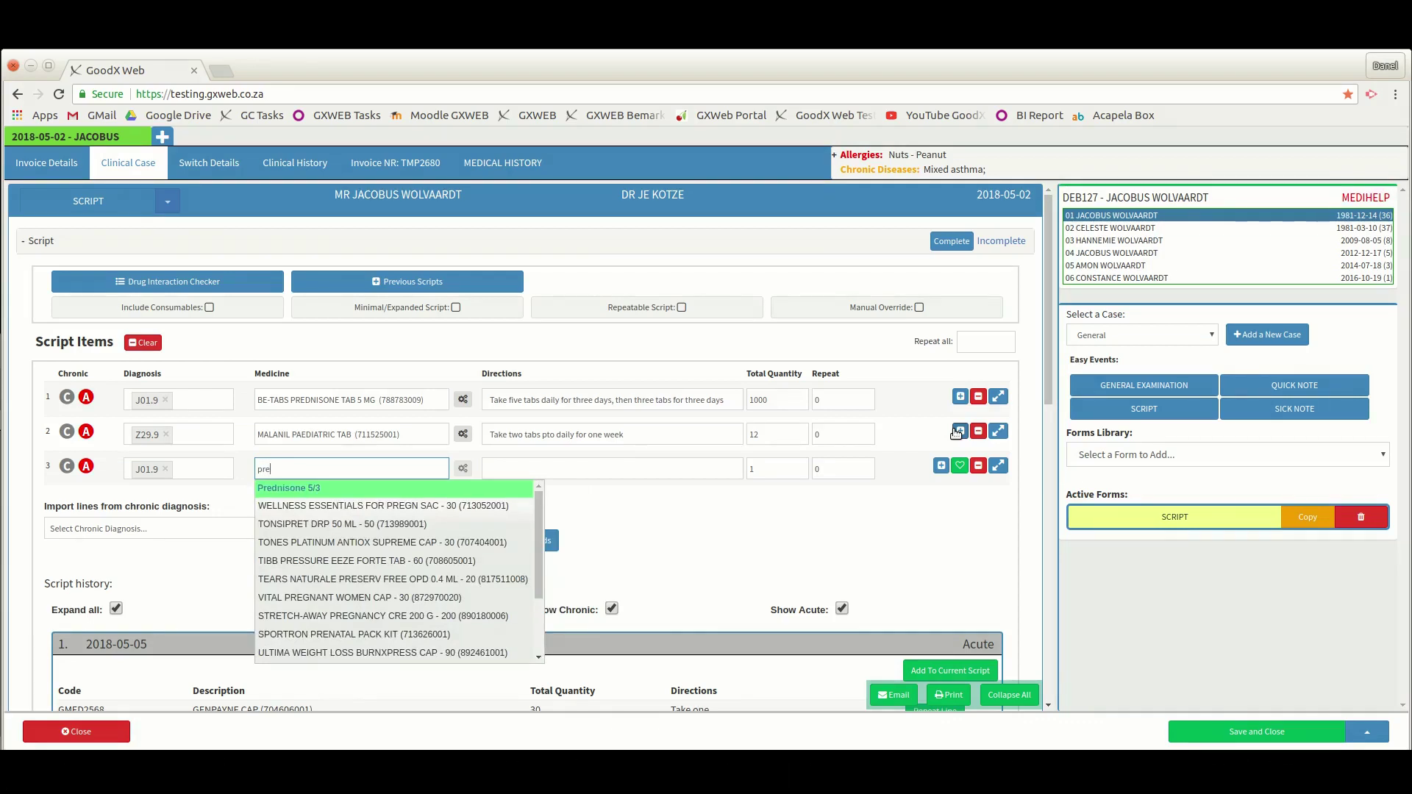
pyautogui.press('Return')
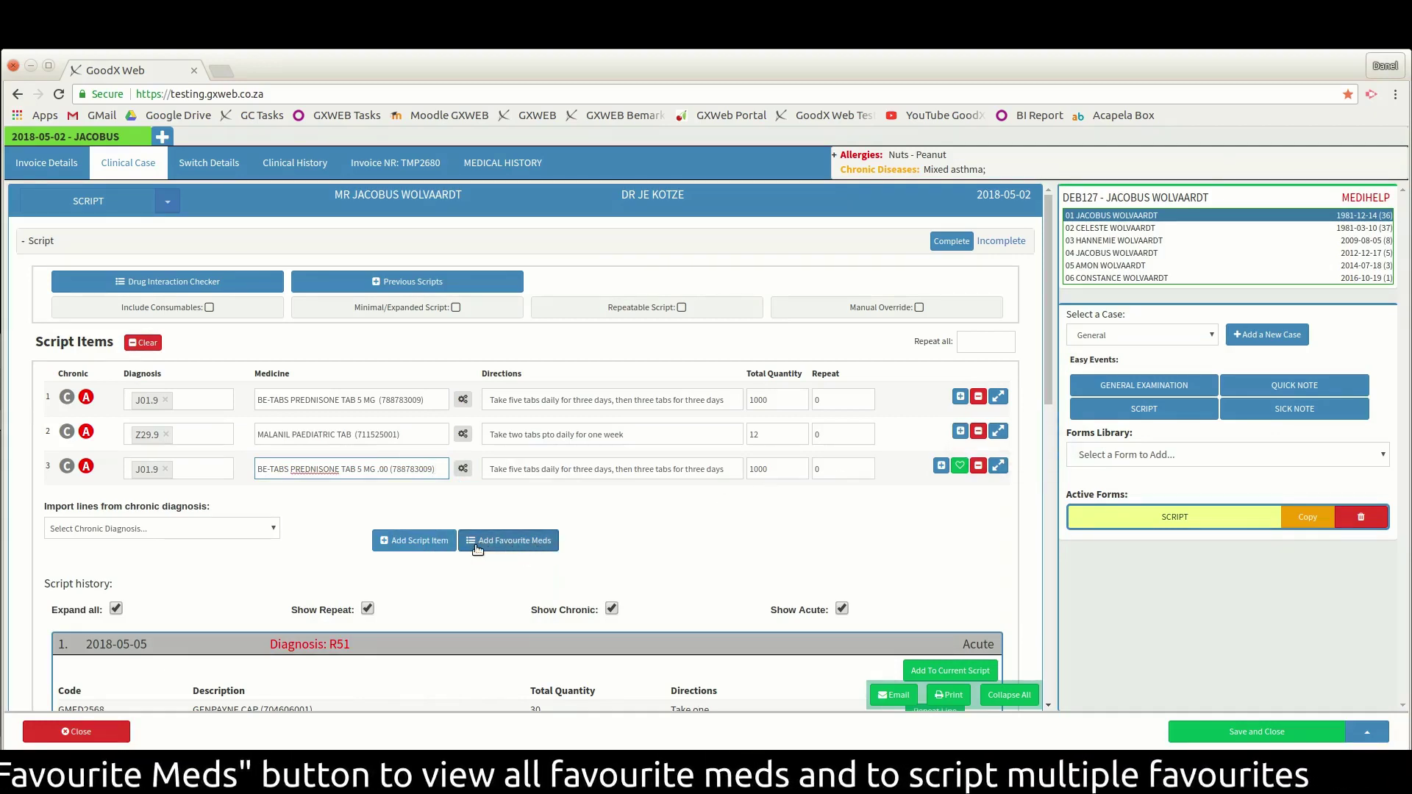
# - In Add Favourite Meds, select the MALANIL PAEDIATRIC and BE-TABS PREDNISONE favourites
pyautogui.click(545, 552)
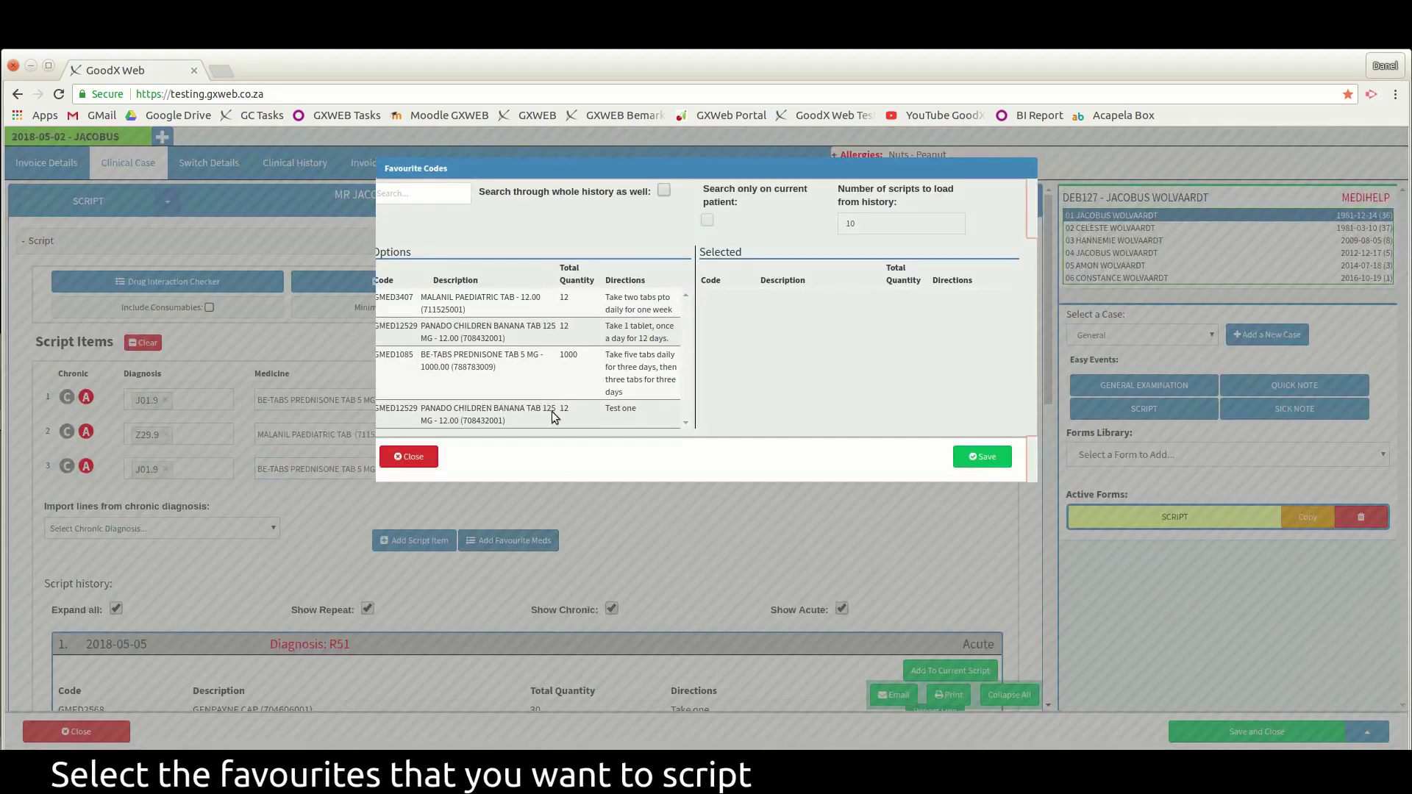
pyautogui.click(498, 301)
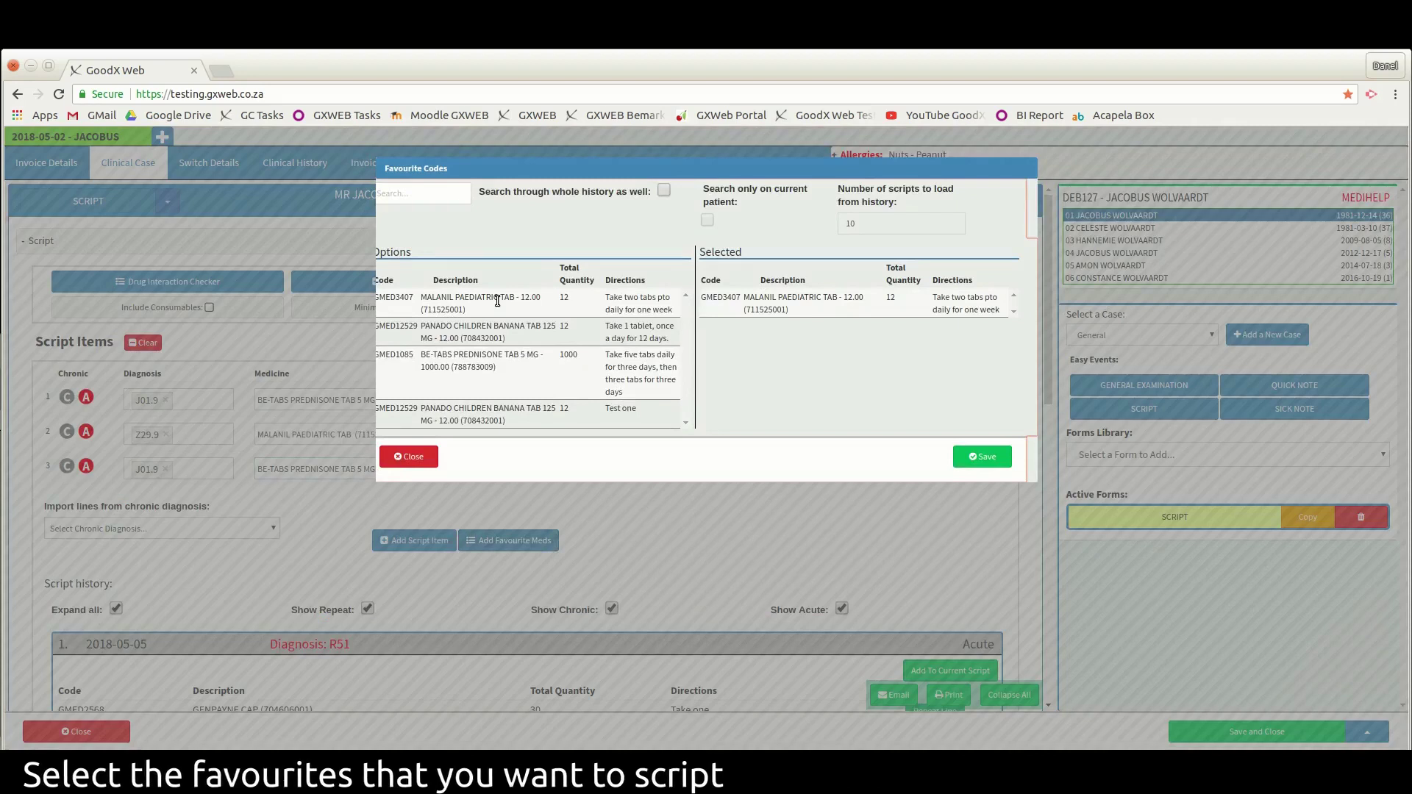
pyautogui.click(505, 372)
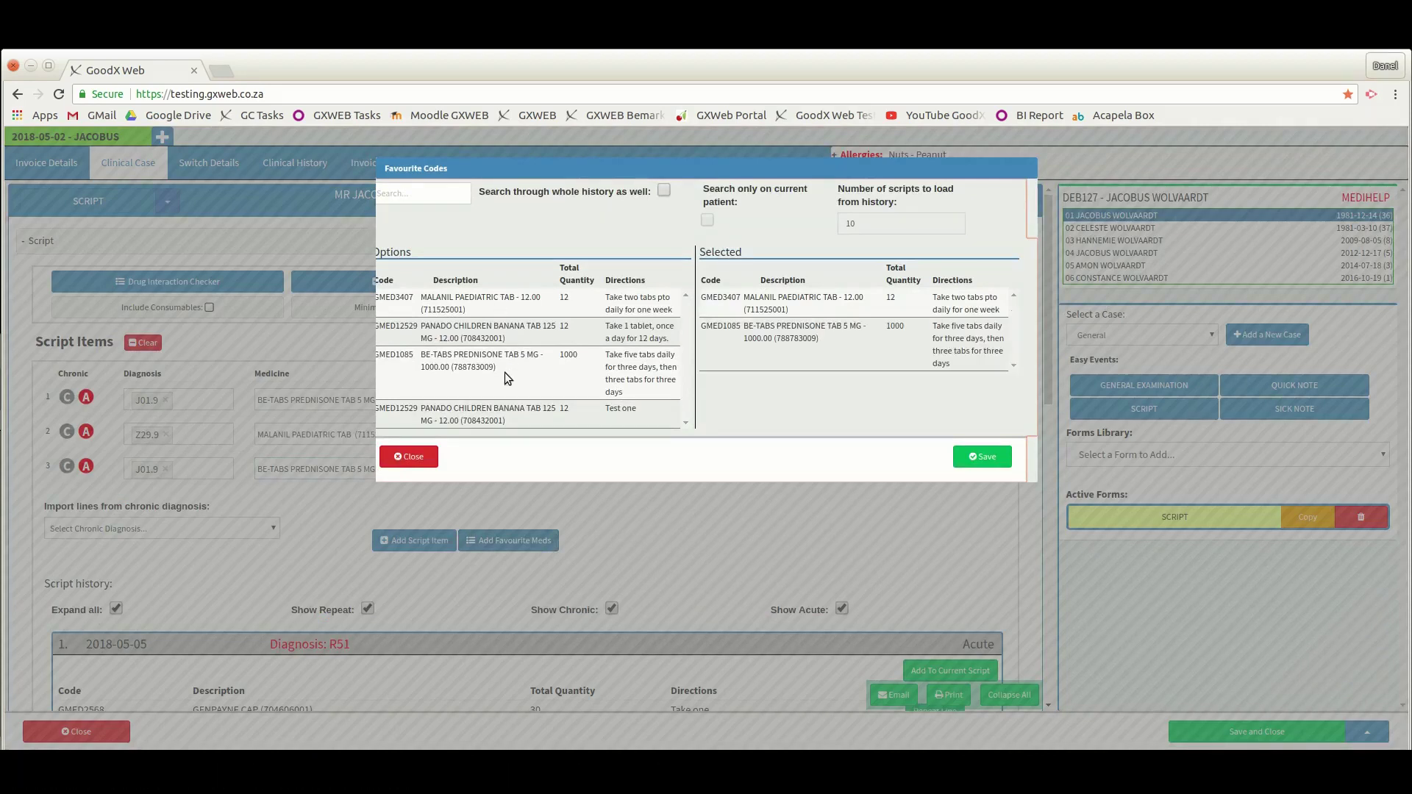
# - Add both favourites to the script, tick Repeatable Script, and print it
pyautogui.click(986, 458)
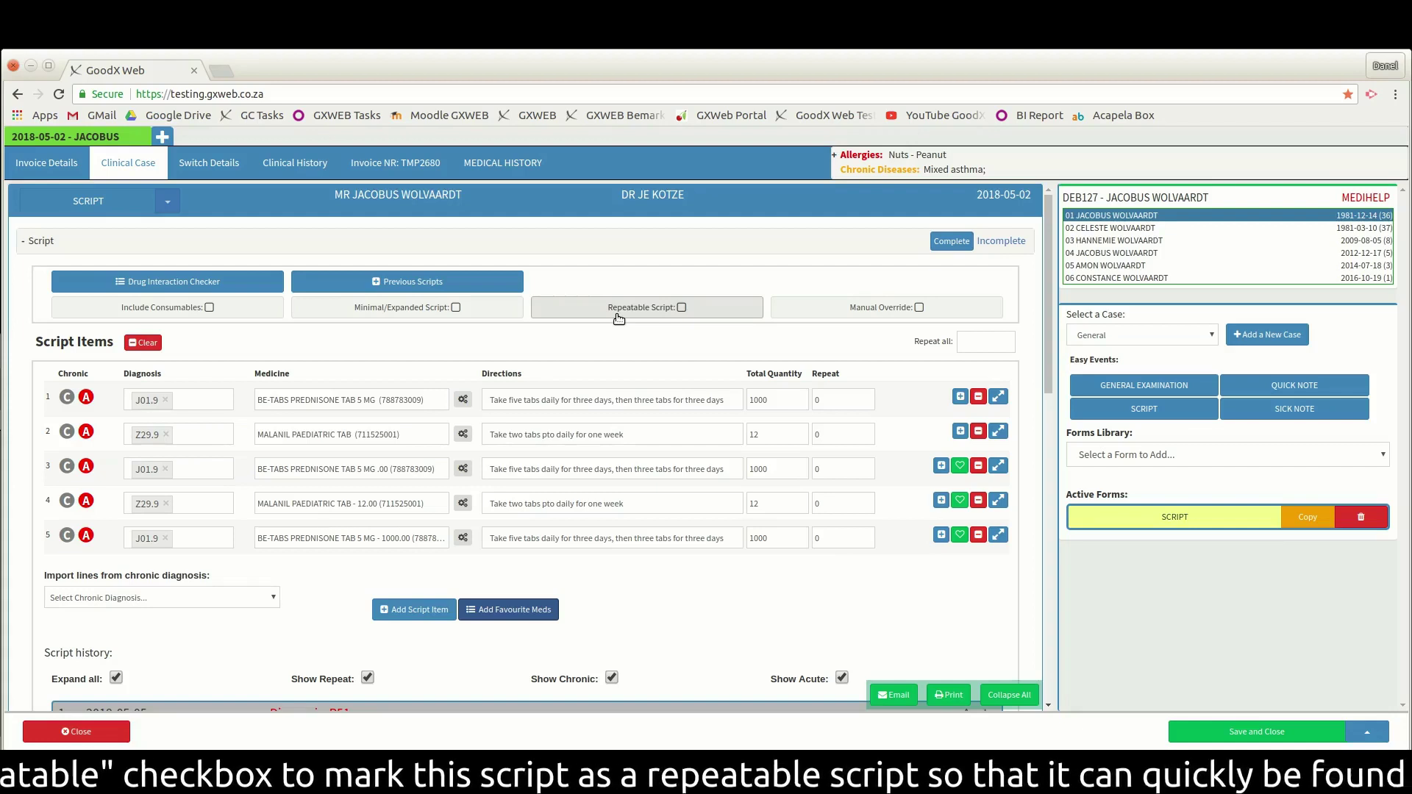
pyautogui.click(681, 309)
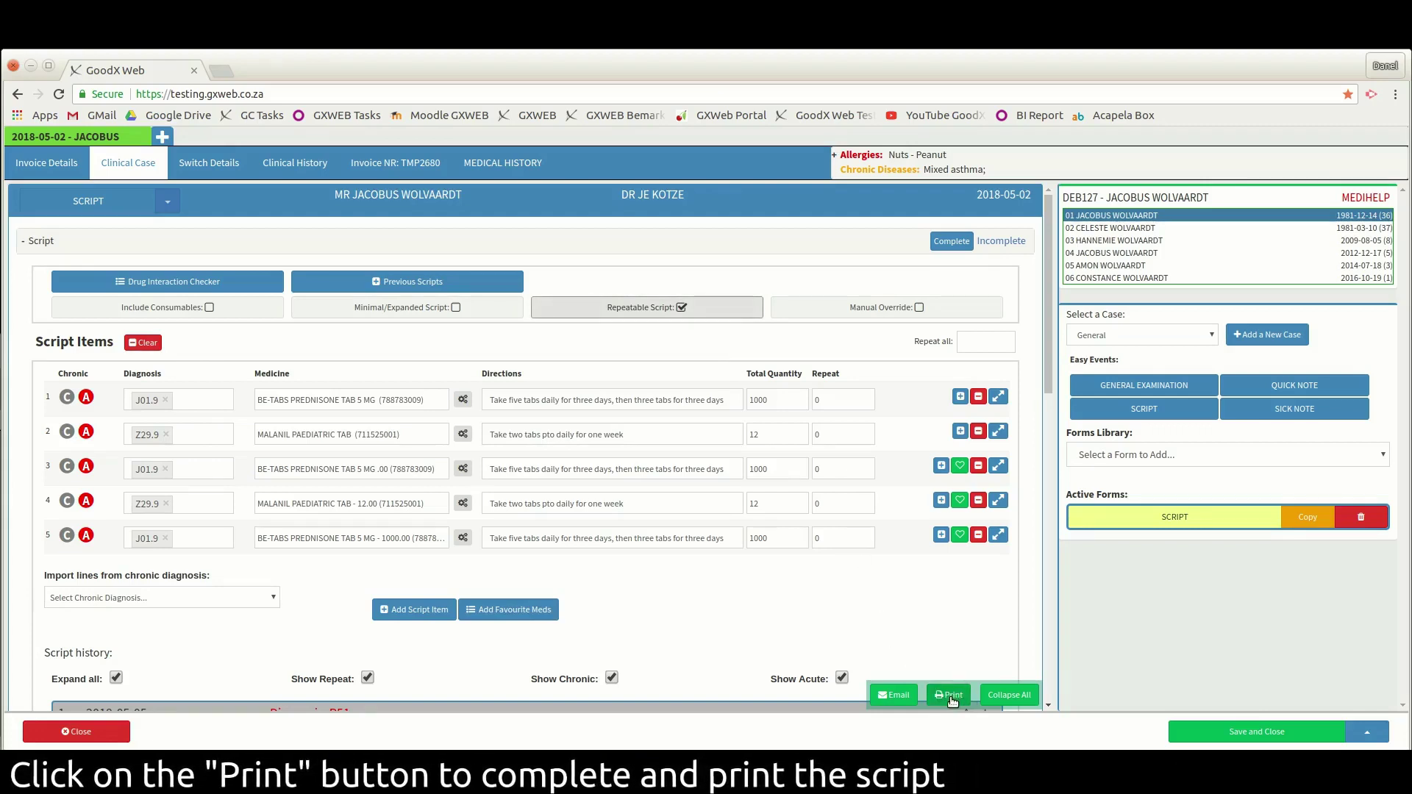
pyautogui.click(952, 697)
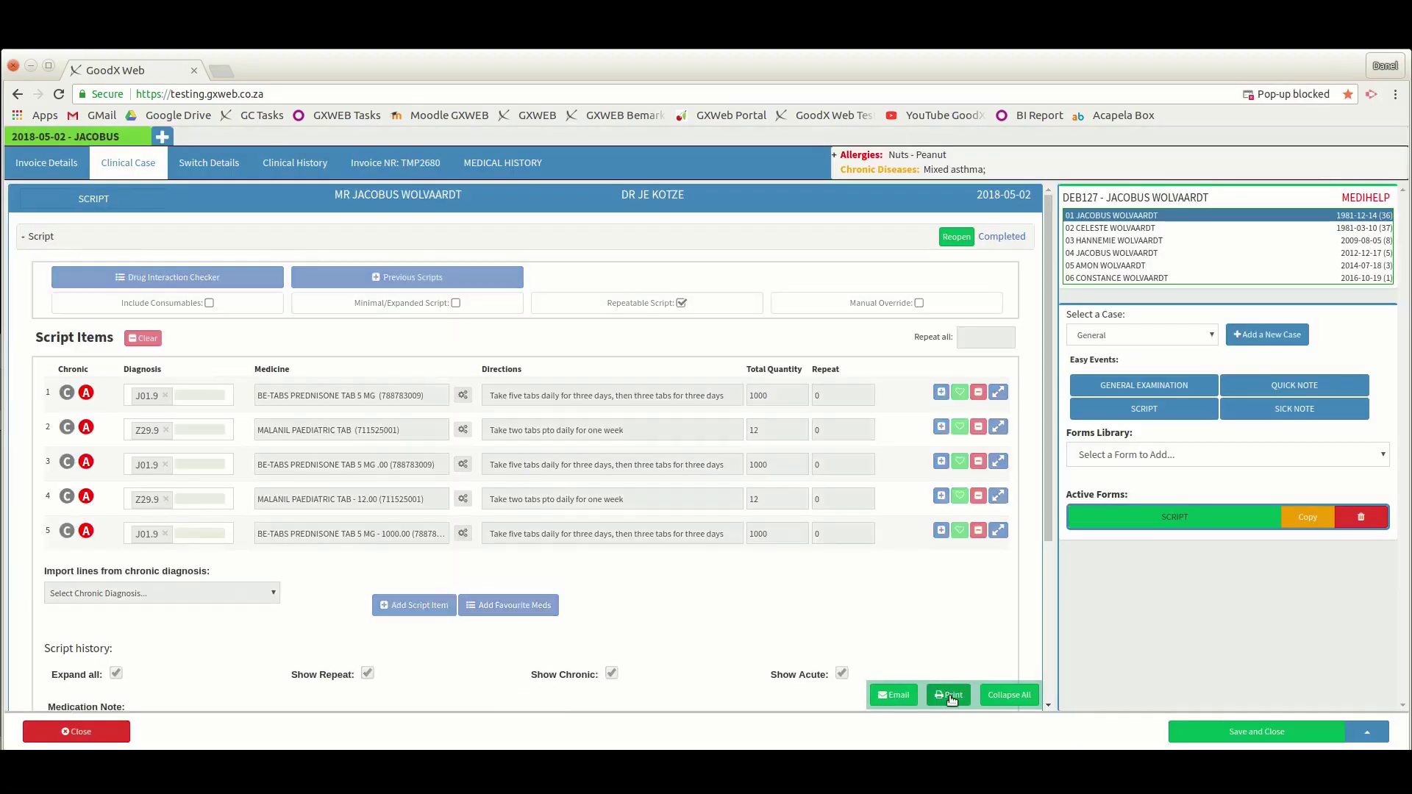
# - Create a new blank script from the SCRIPT button under Easy Events
pyautogui.click(1138, 416)
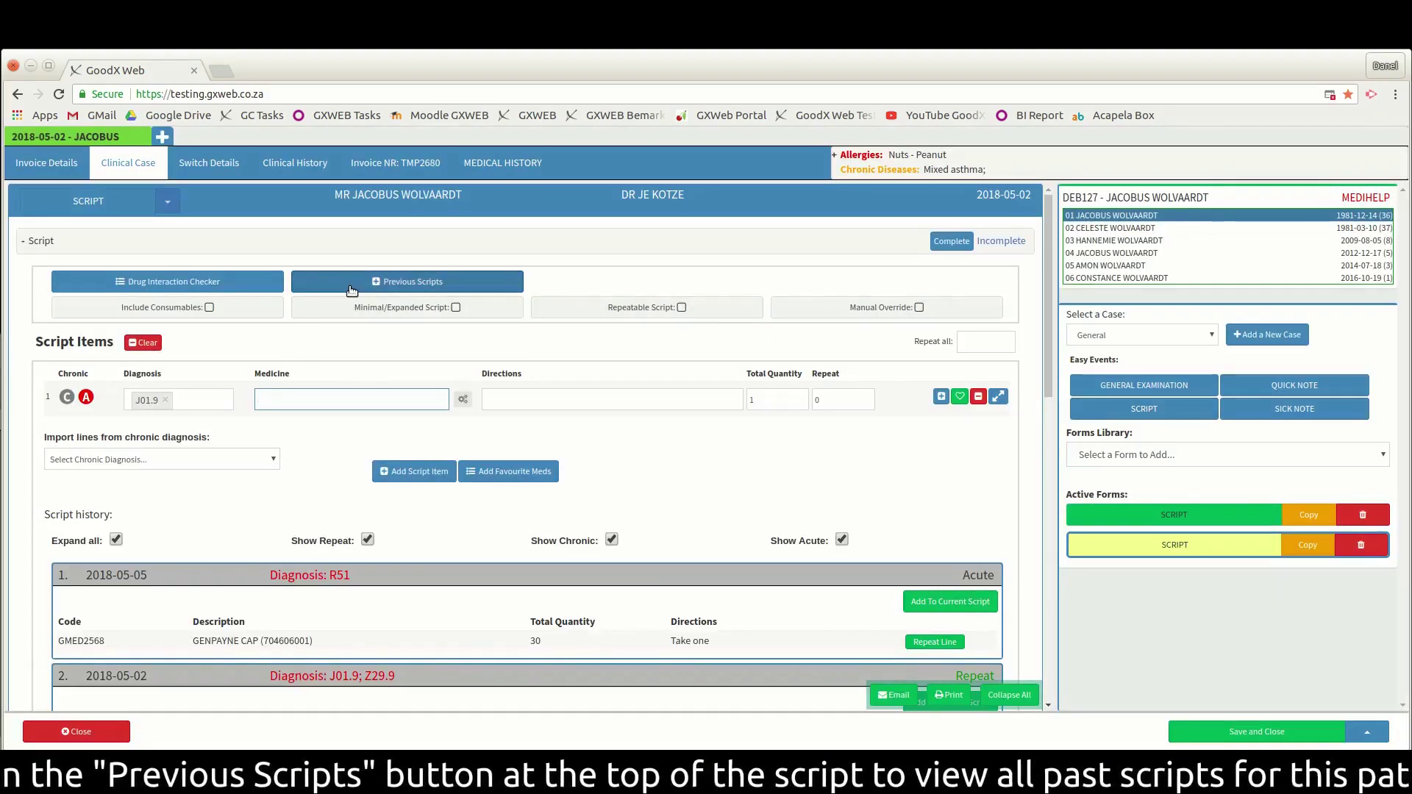
# - Open Previous Scripts, load more entries, and expand all past scripts
pyautogui.click(456, 284)
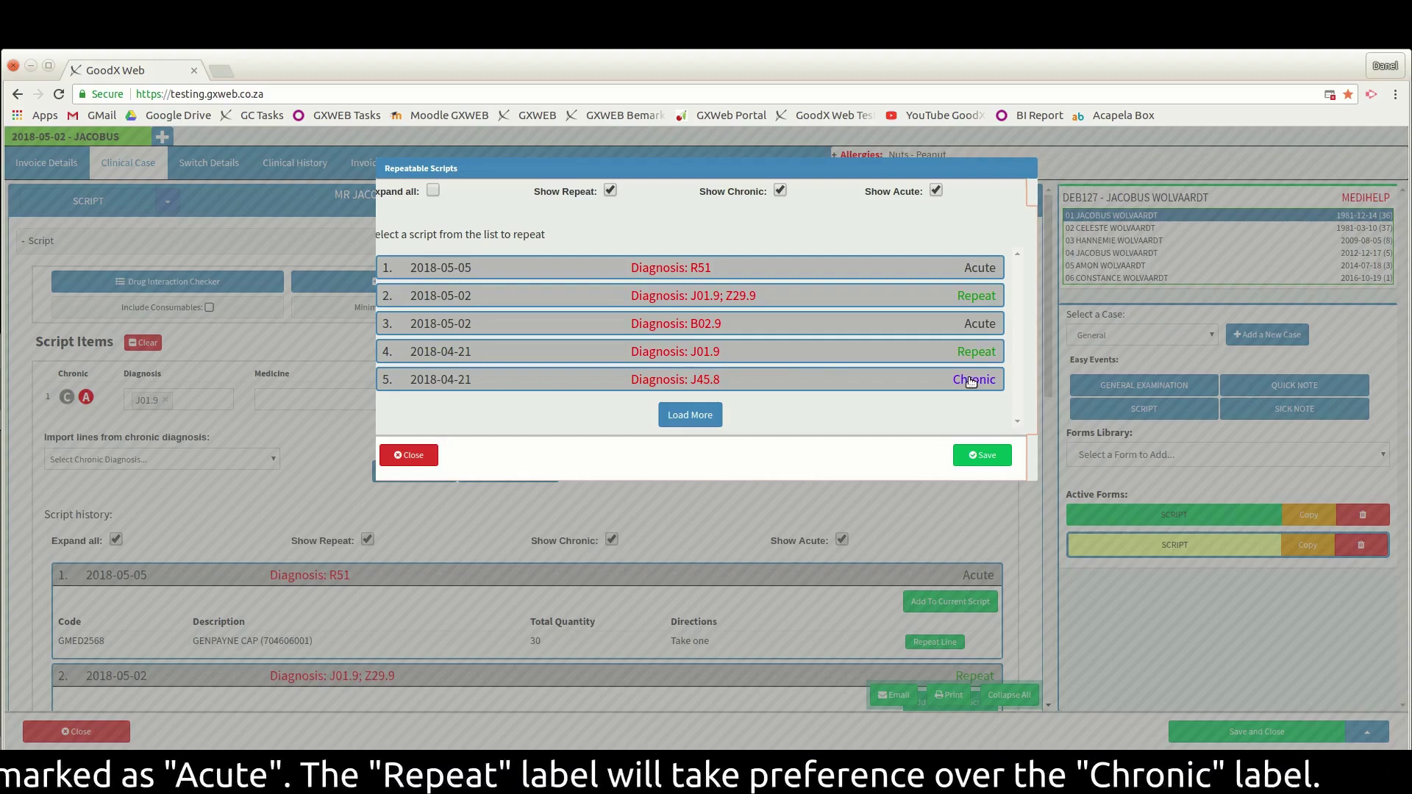
pyautogui.click(698, 425)
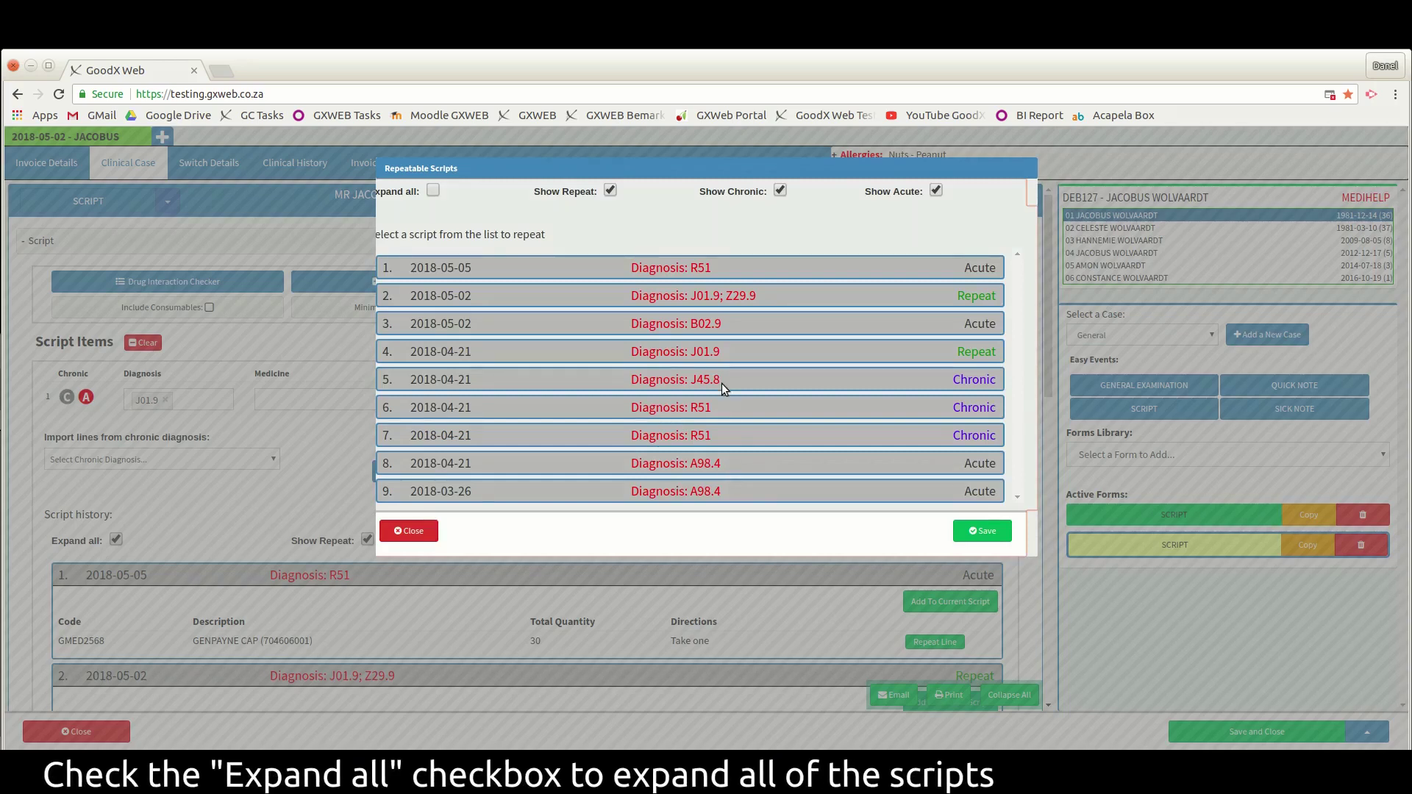
pyautogui.click(433, 192)
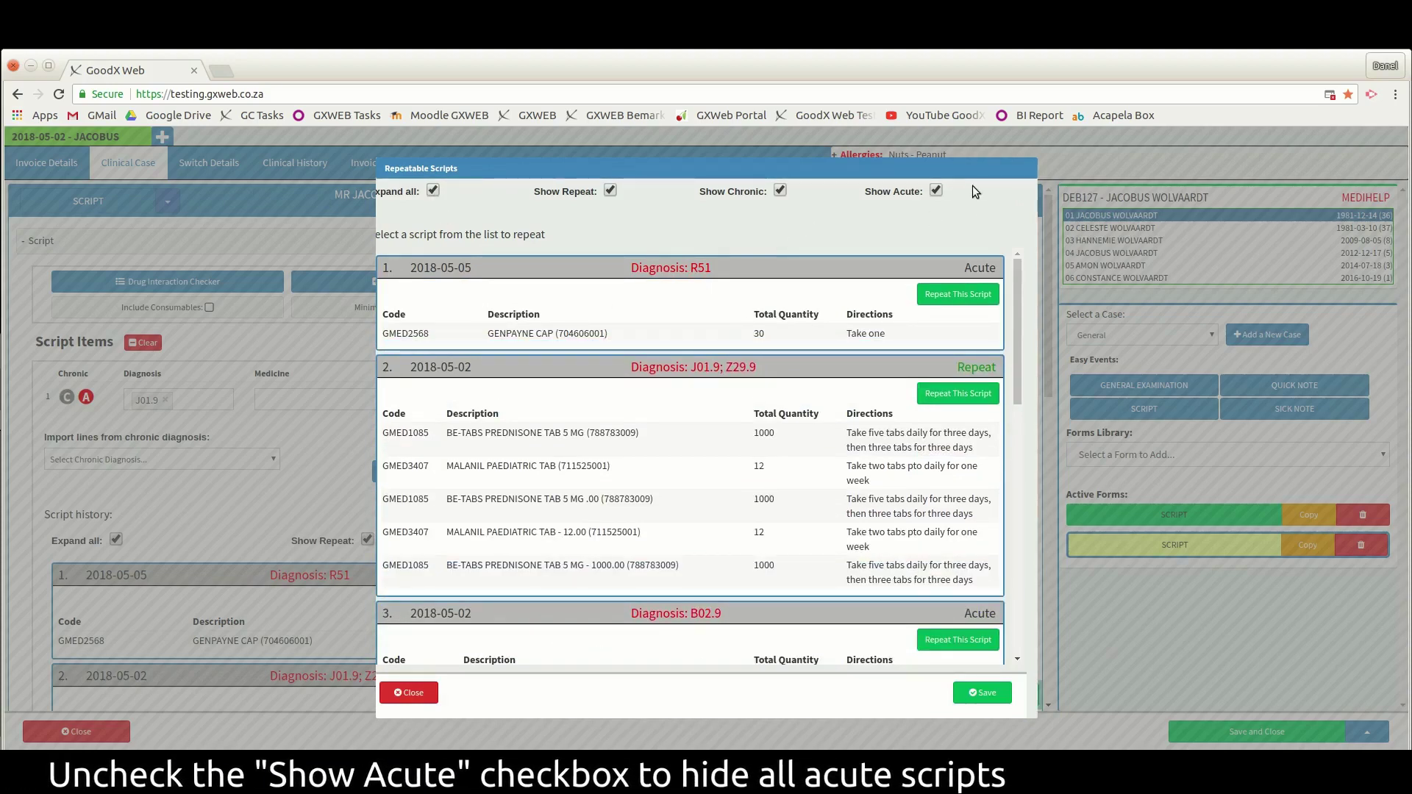
# - Hide acute and chronic scripts, then repeat the 2018-05-02 script into the new one
pyautogui.click(936, 192)
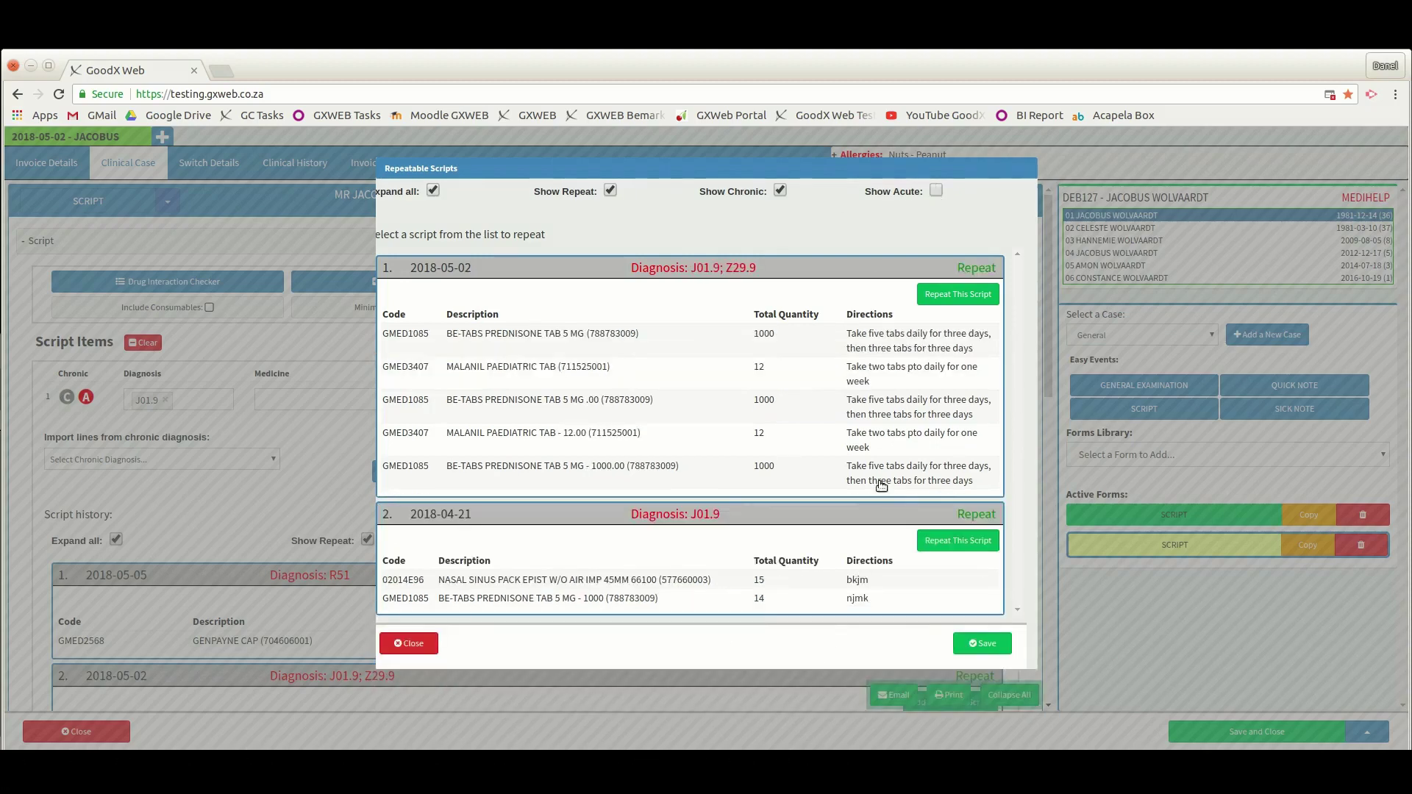
pyautogui.click(779, 191)
pyautogui.click(610, 191)
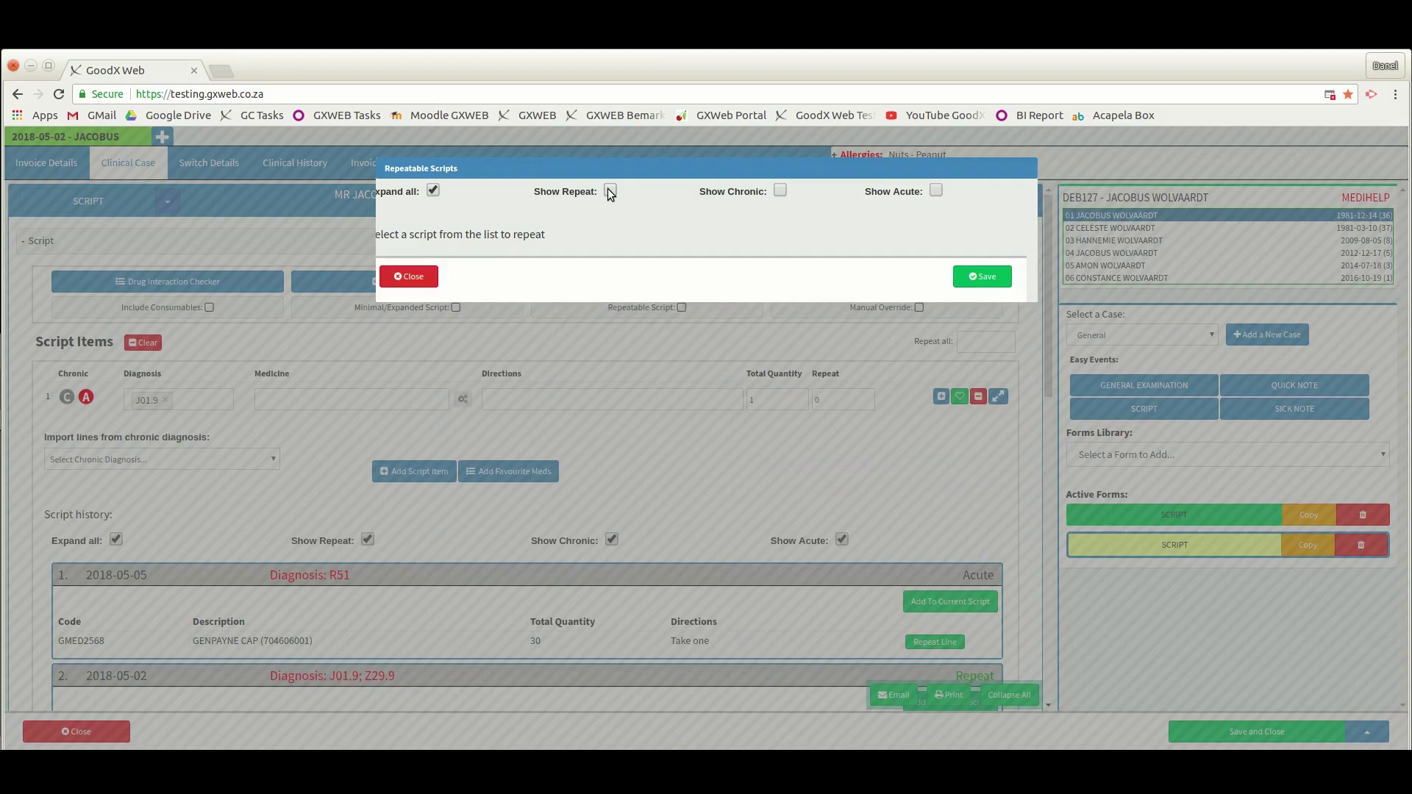
pyautogui.click(610, 191)
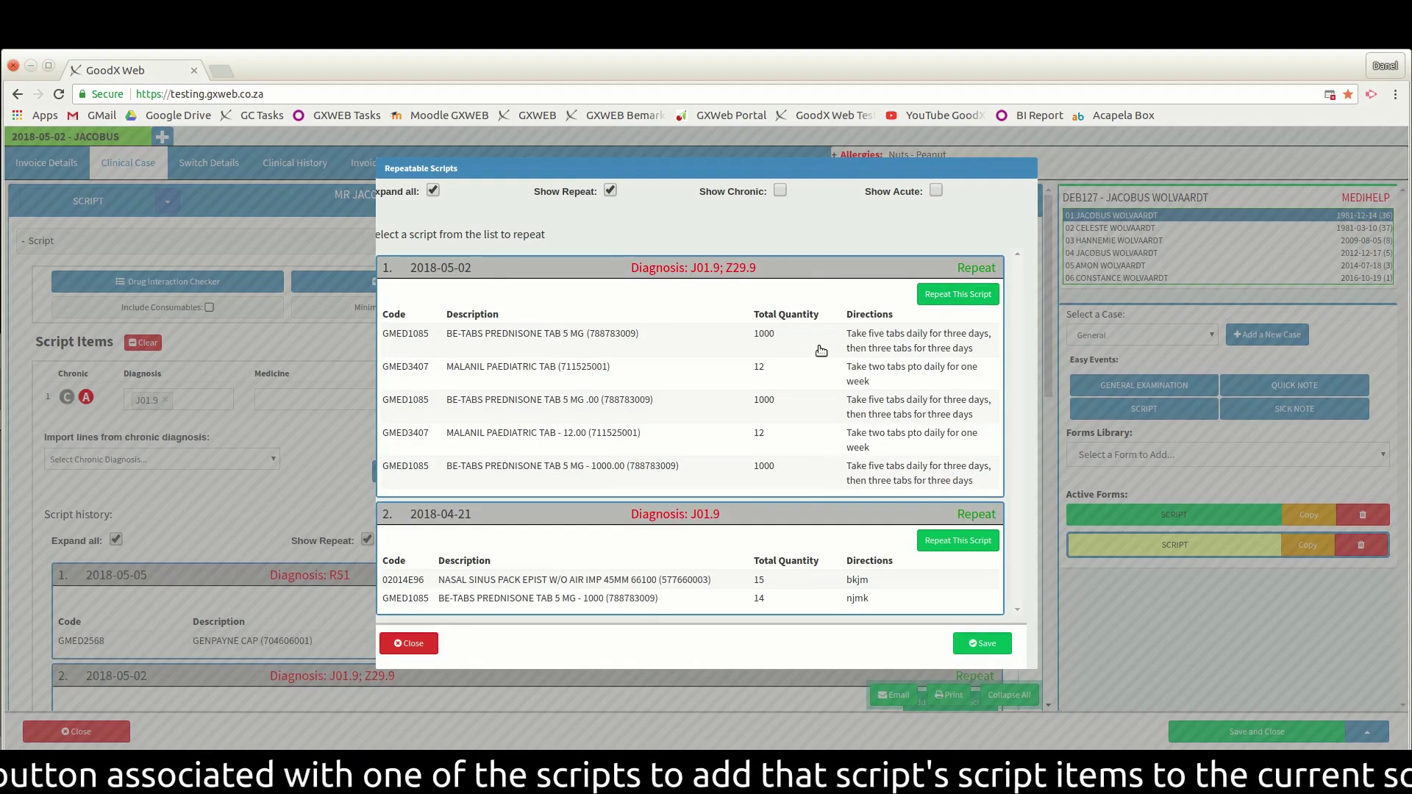
pyautogui.click(940, 299)
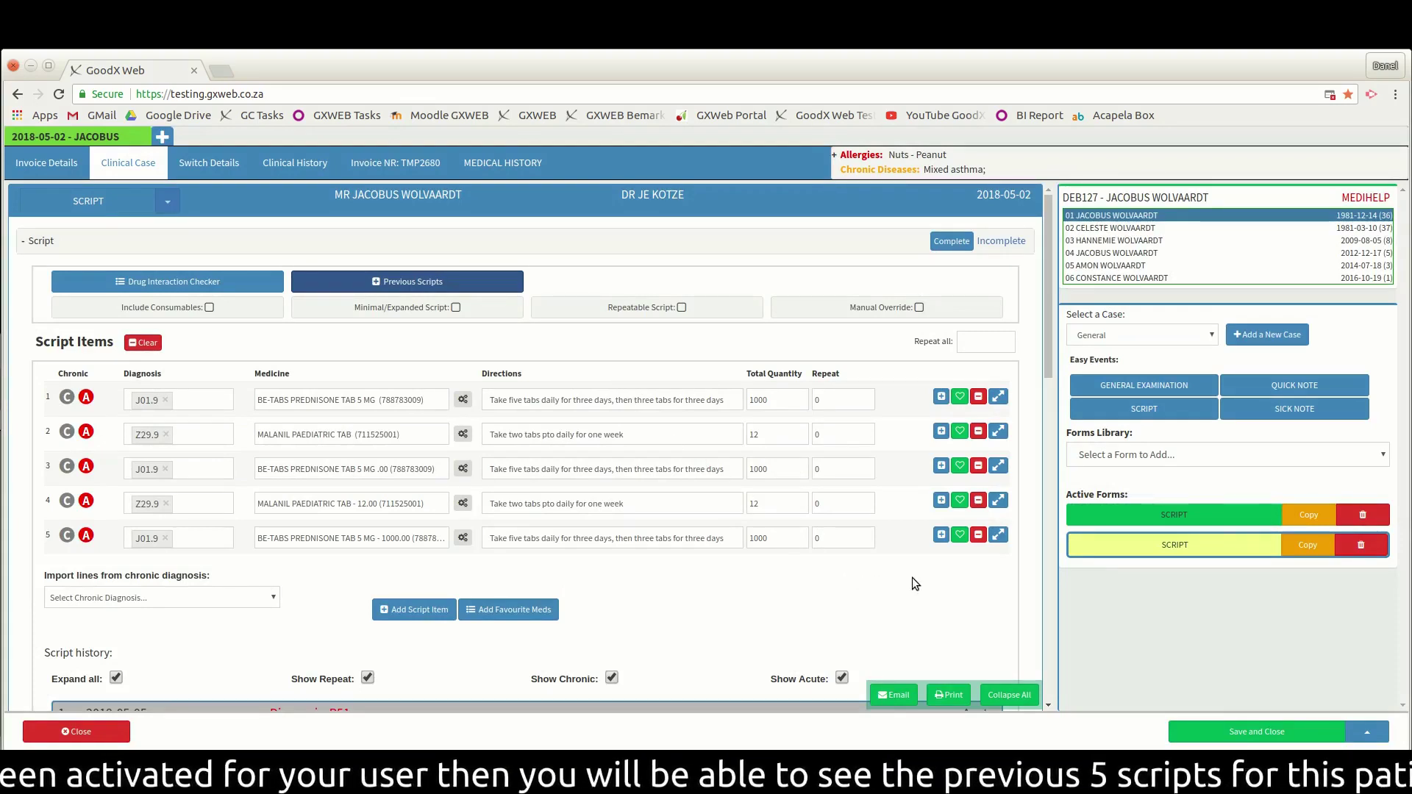
pyautogui.scroll(-1, 912, 576)
pyautogui.scroll(-2, 912, 576)
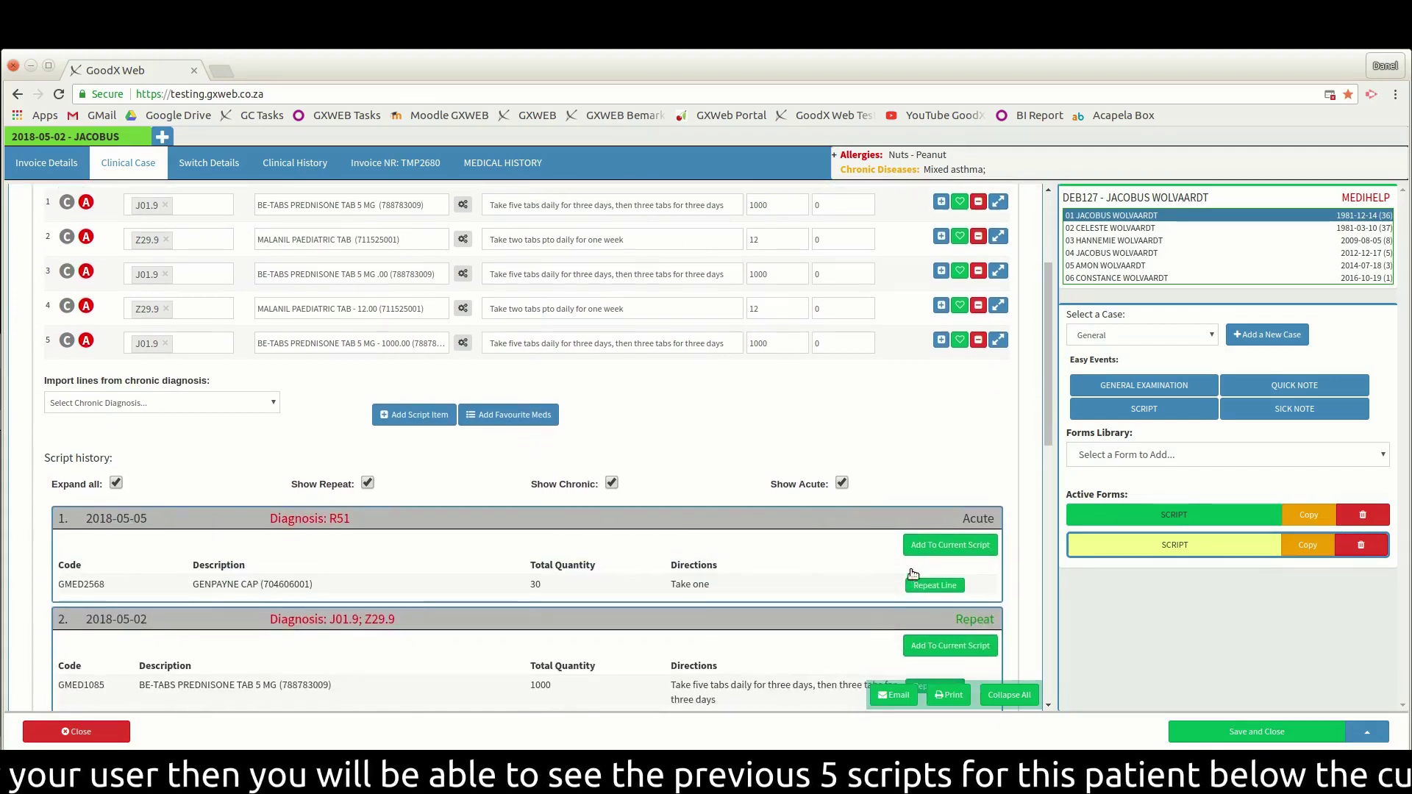
pyautogui.scroll(-1, 910, 561)
pyautogui.scroll(-1, 911, 562)
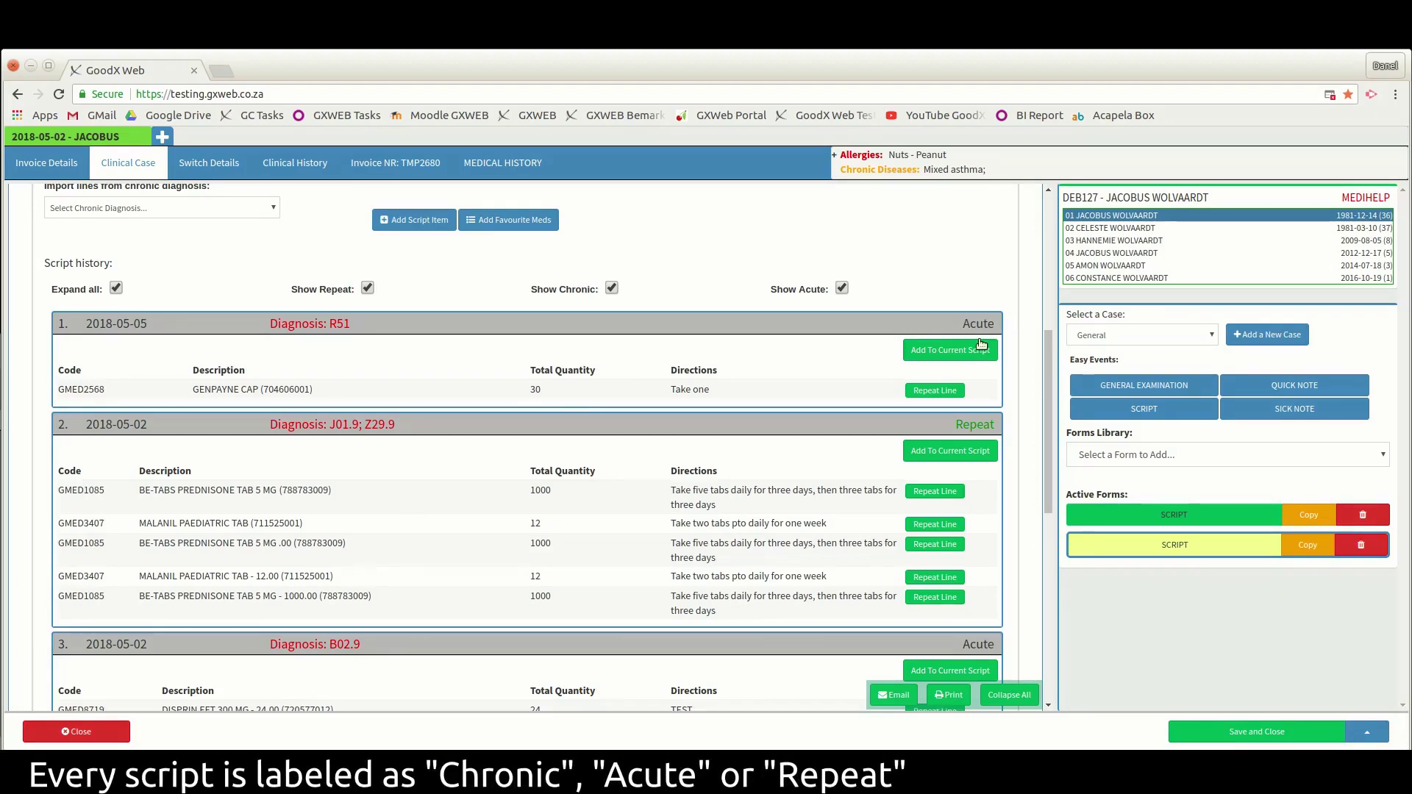
pyautogui.scroll(-6, 986, 436)
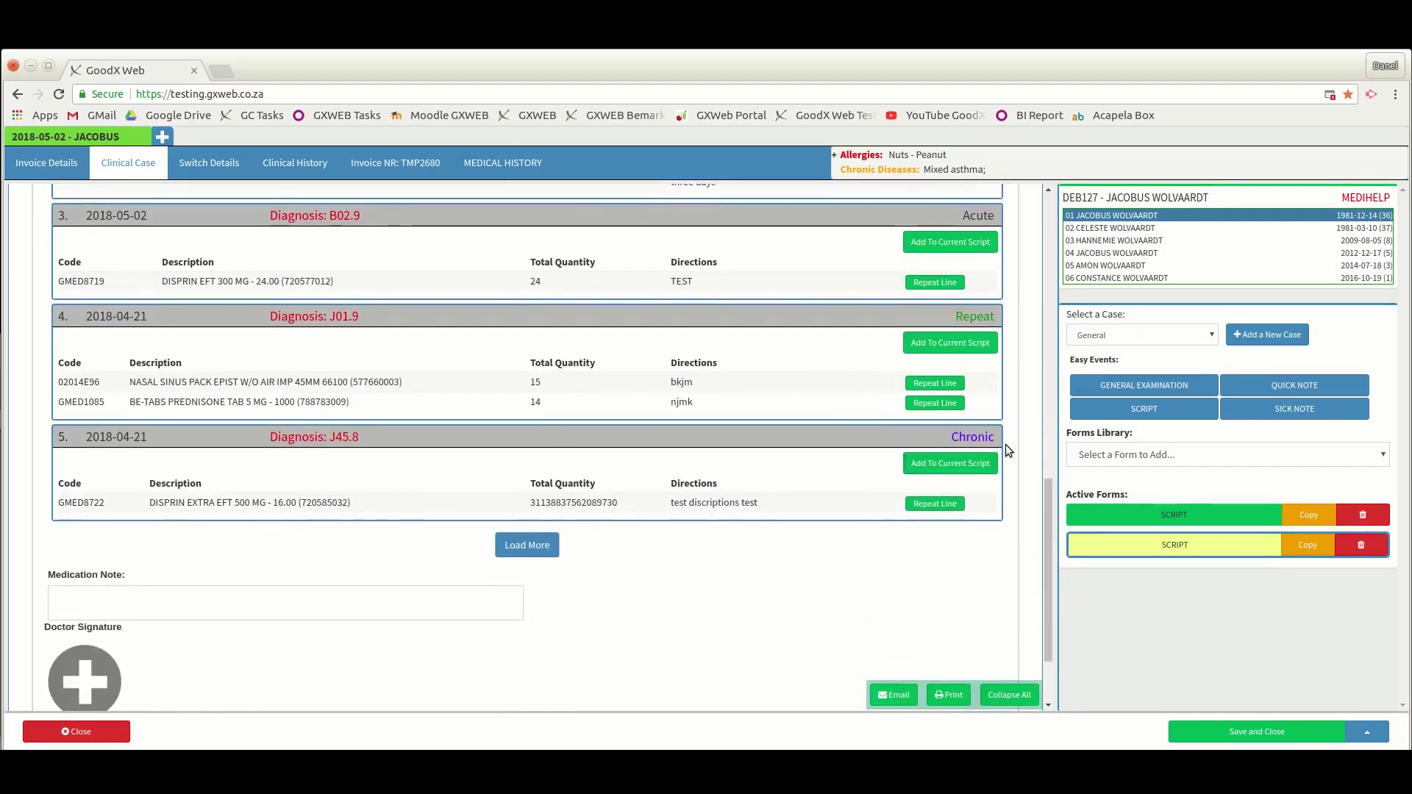
pyautogui.click(526, 545)
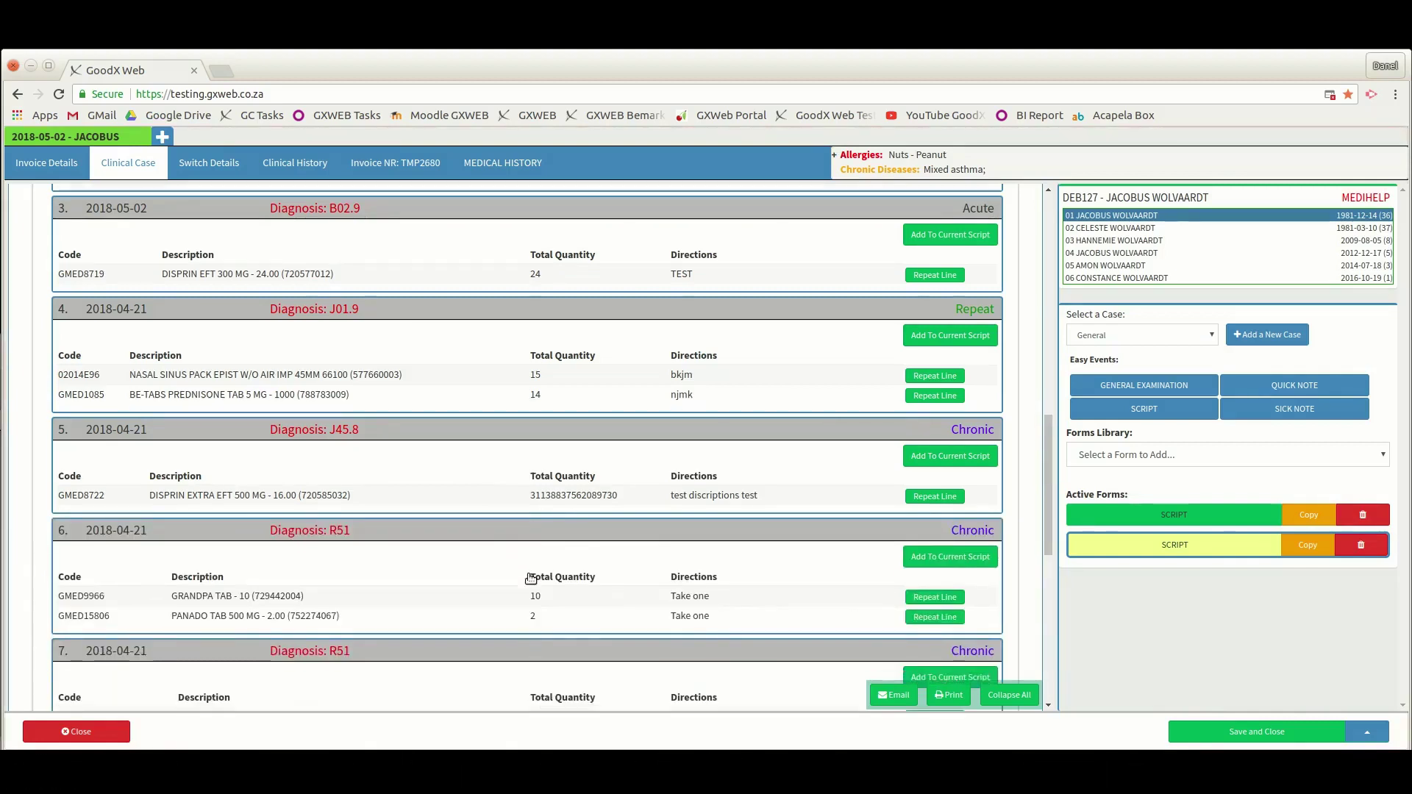
pyautogui.scroll(-5, 530, 577)
pyautogui.scroll(6, 535, 674)
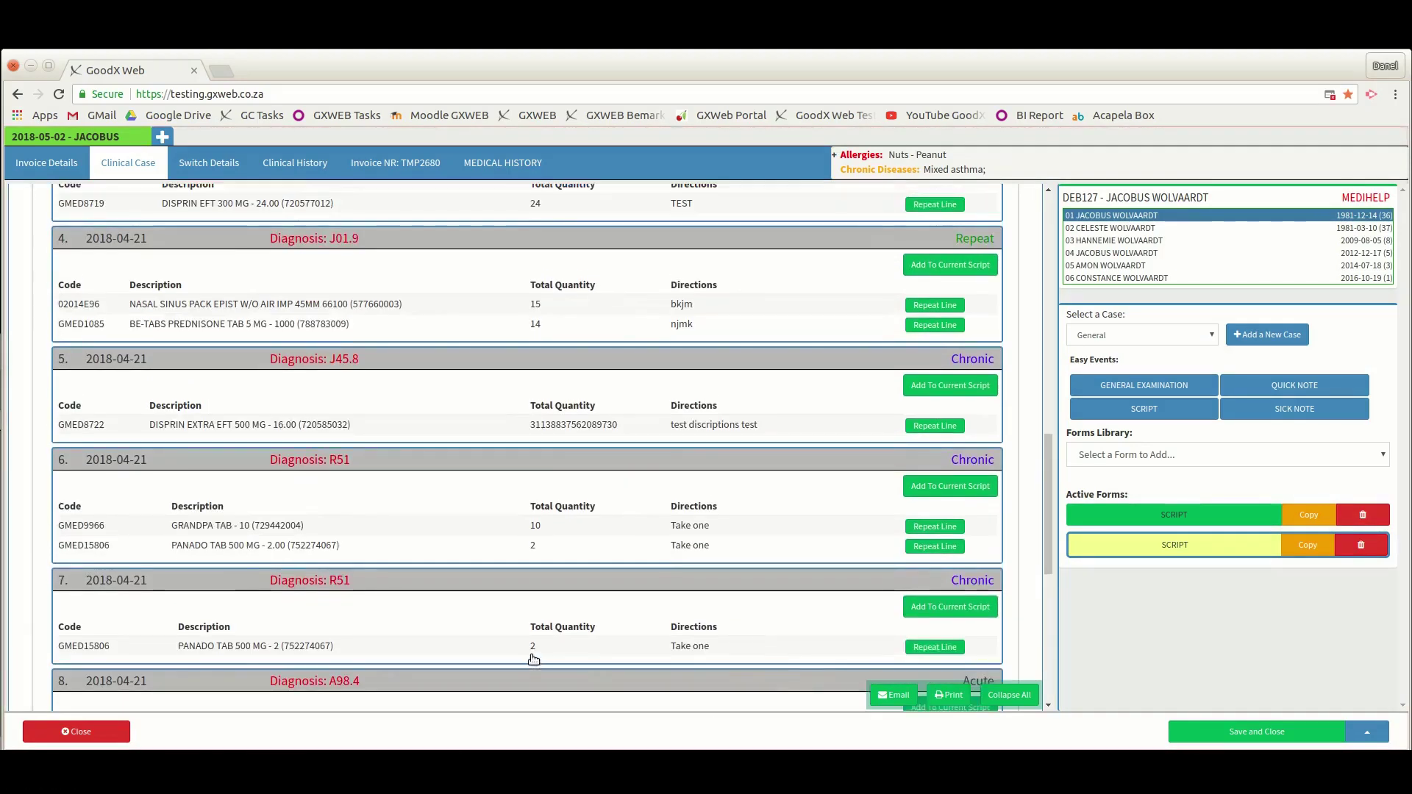
pyautogui.scroll(3, 533, 659)
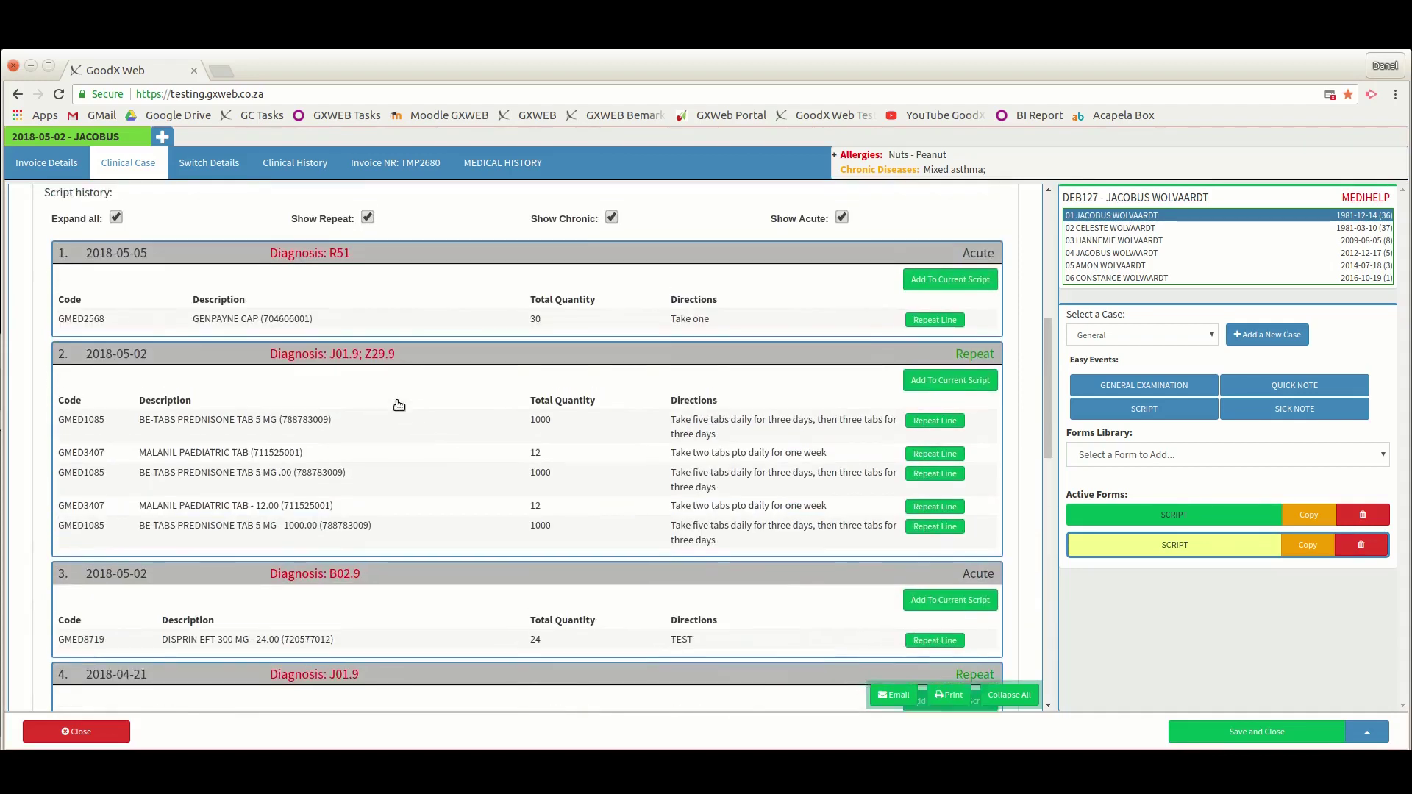
pyautogui.click(117, 249)
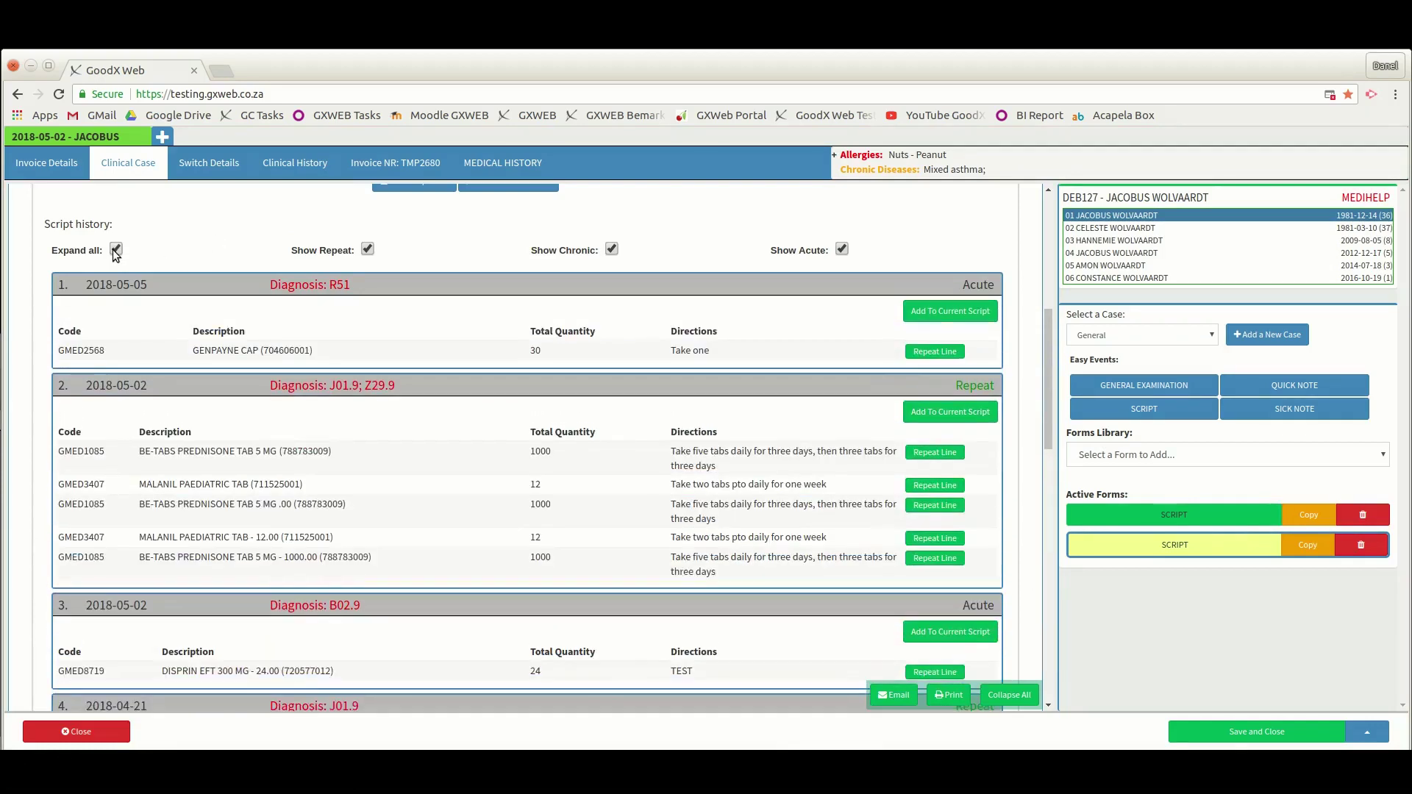
# - Untick Show Repeat and Show Acute, keep Show Chronic, and scroll to the 2018-04-21 scripts
pyautogui.click(367, 250)
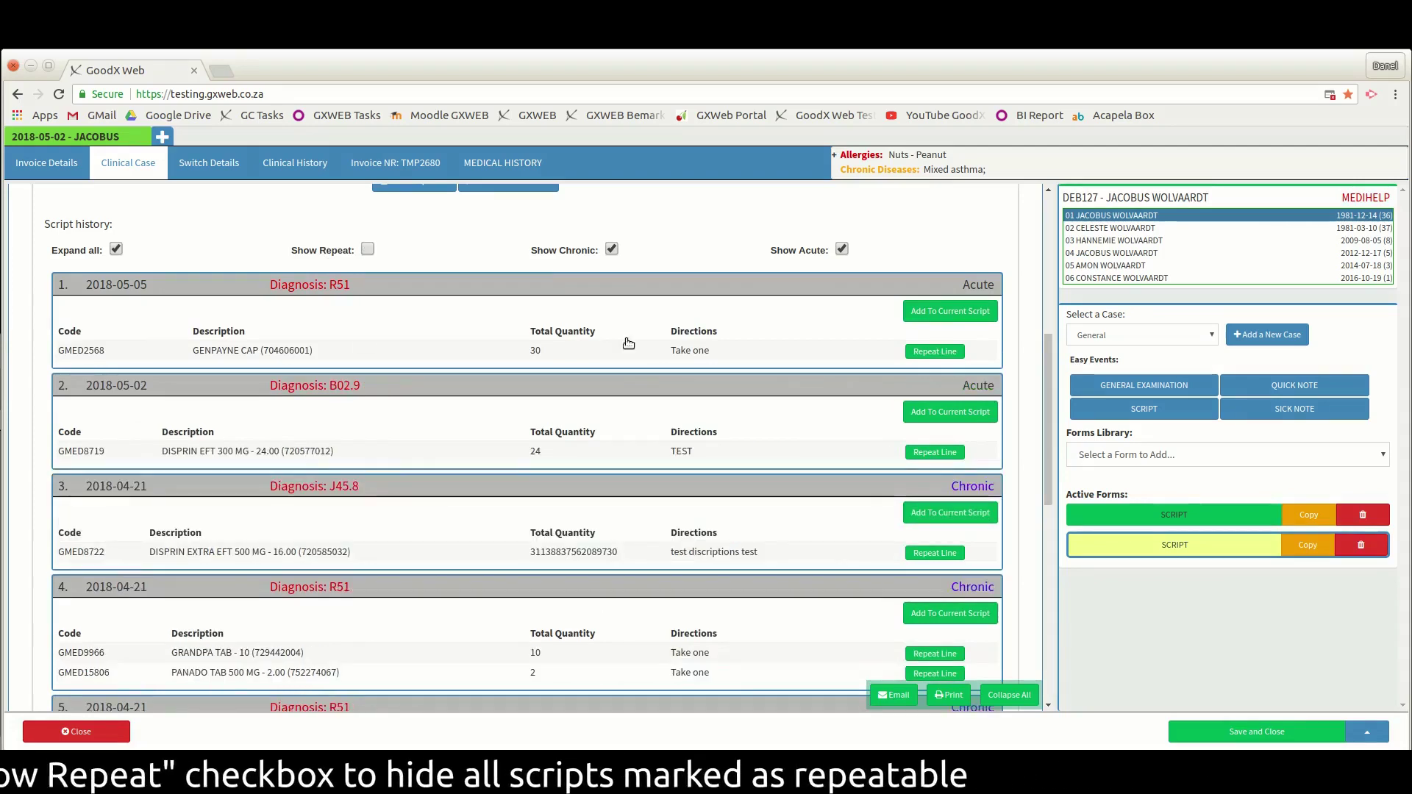
pyautogui.click(843, 250)
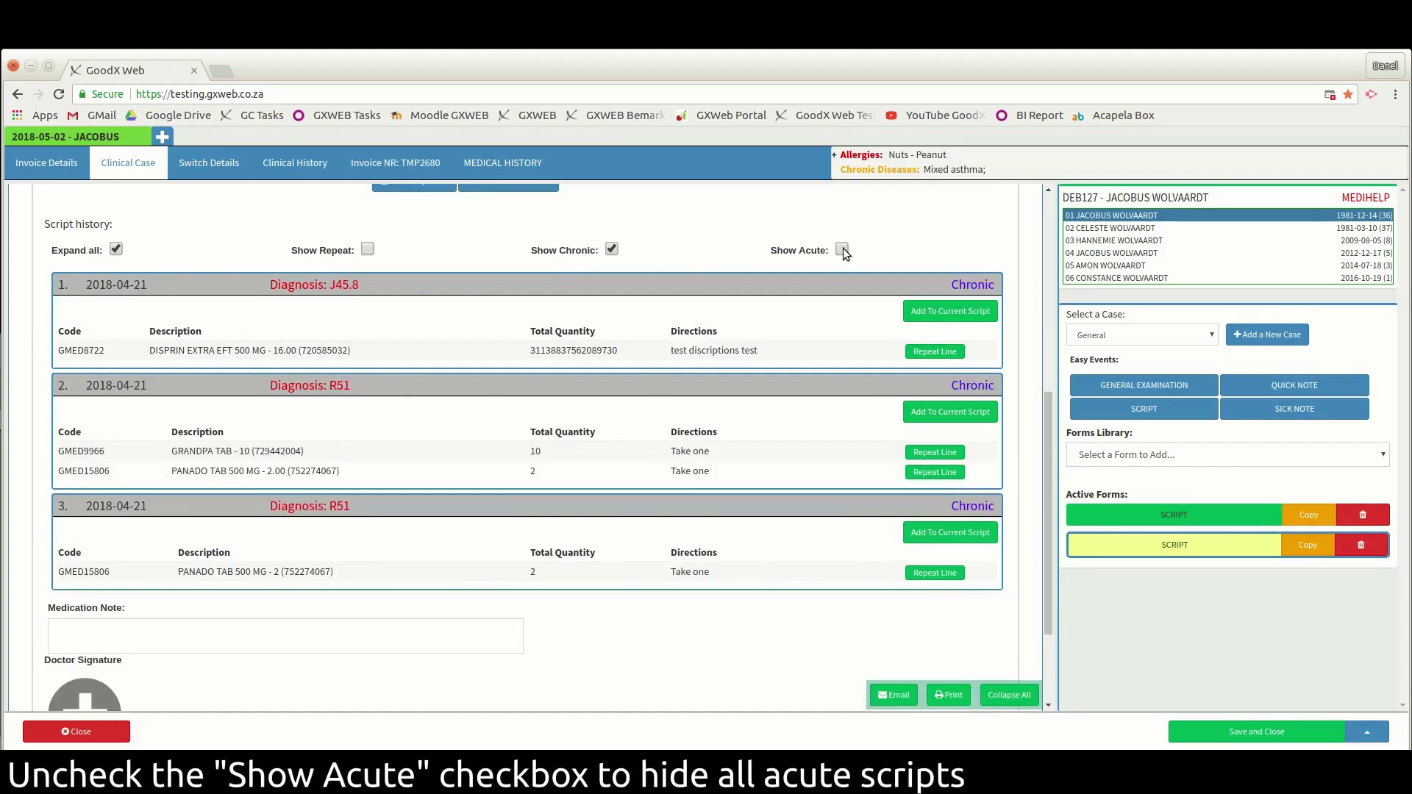
pyautogui.click(611, 249)
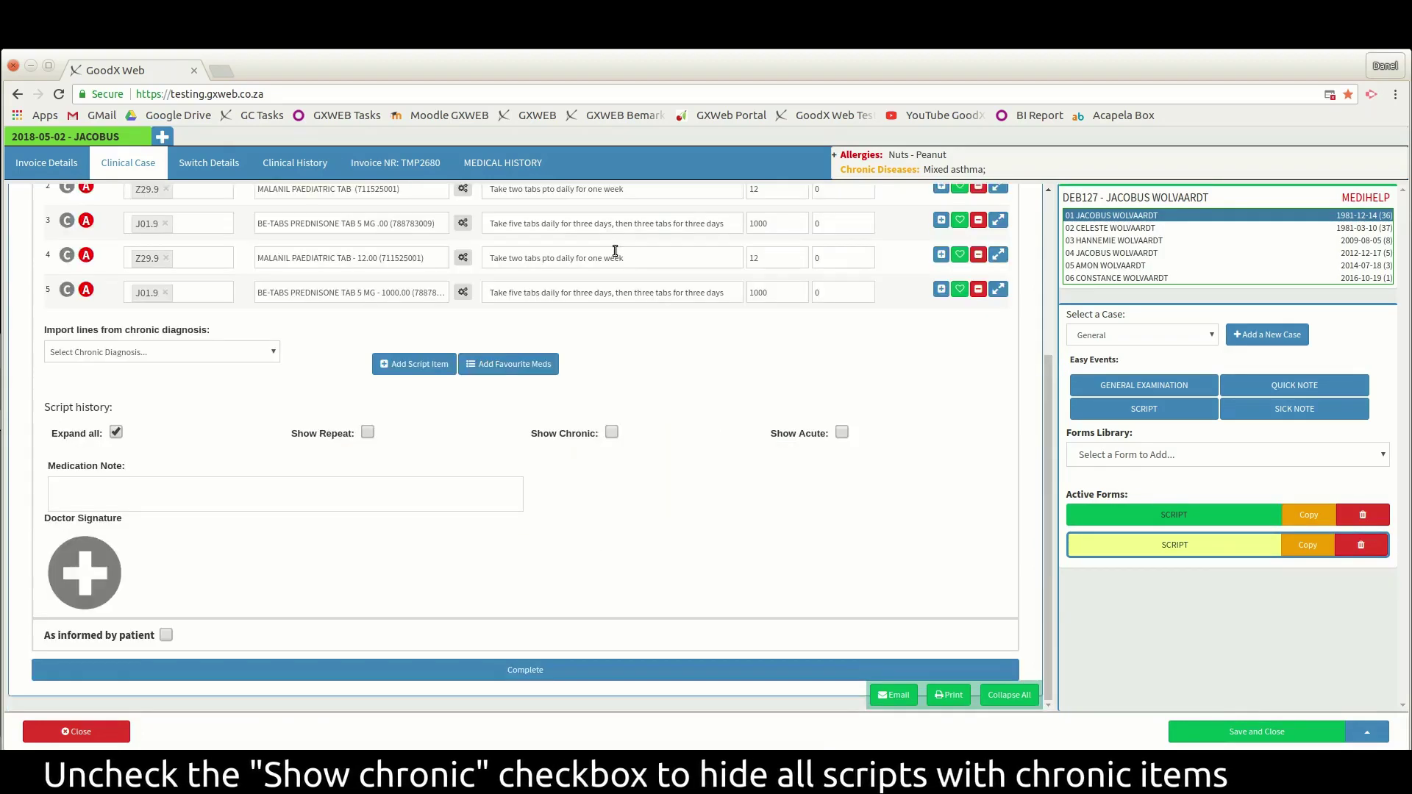
pyautogui.click(607, 434)
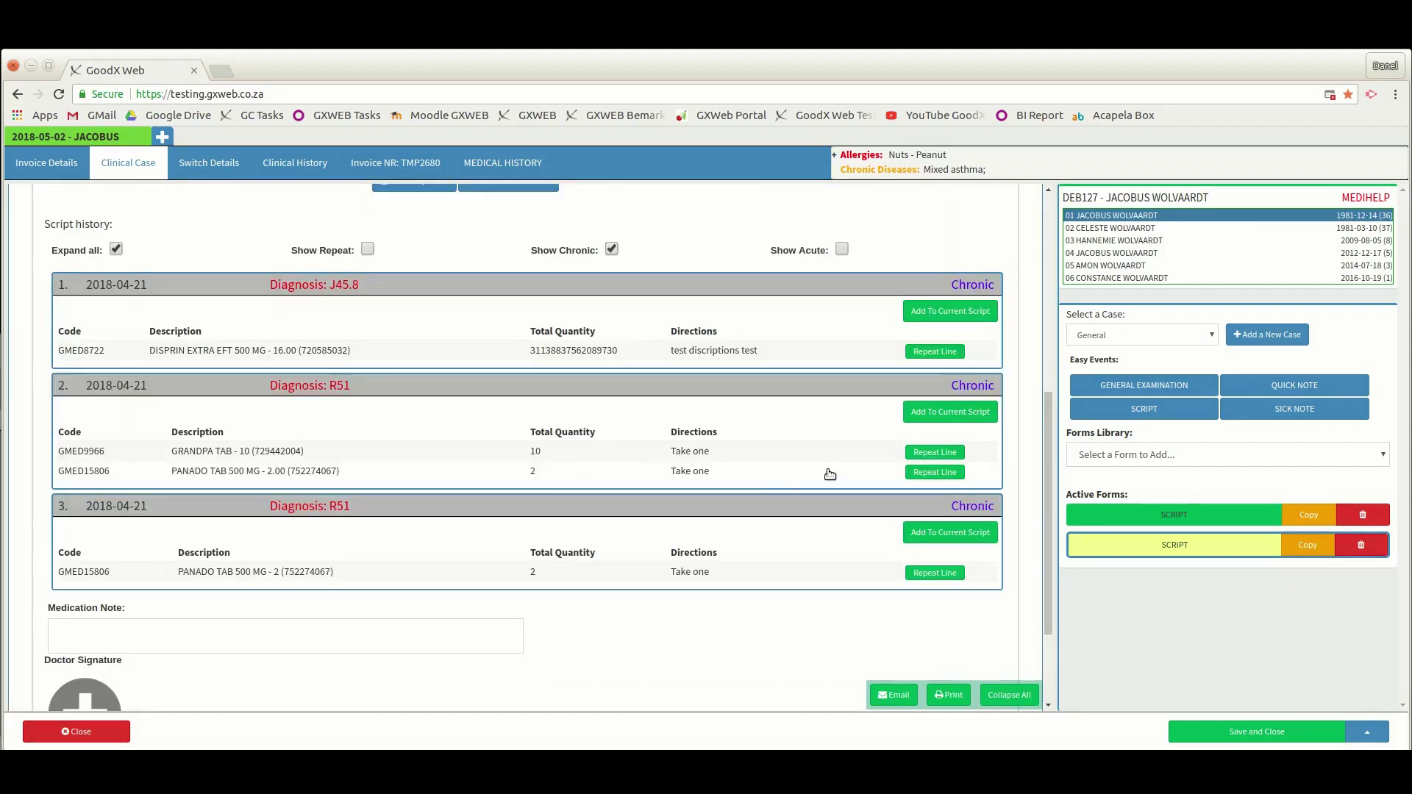
pyautogui.scroll(2, 827, 482)
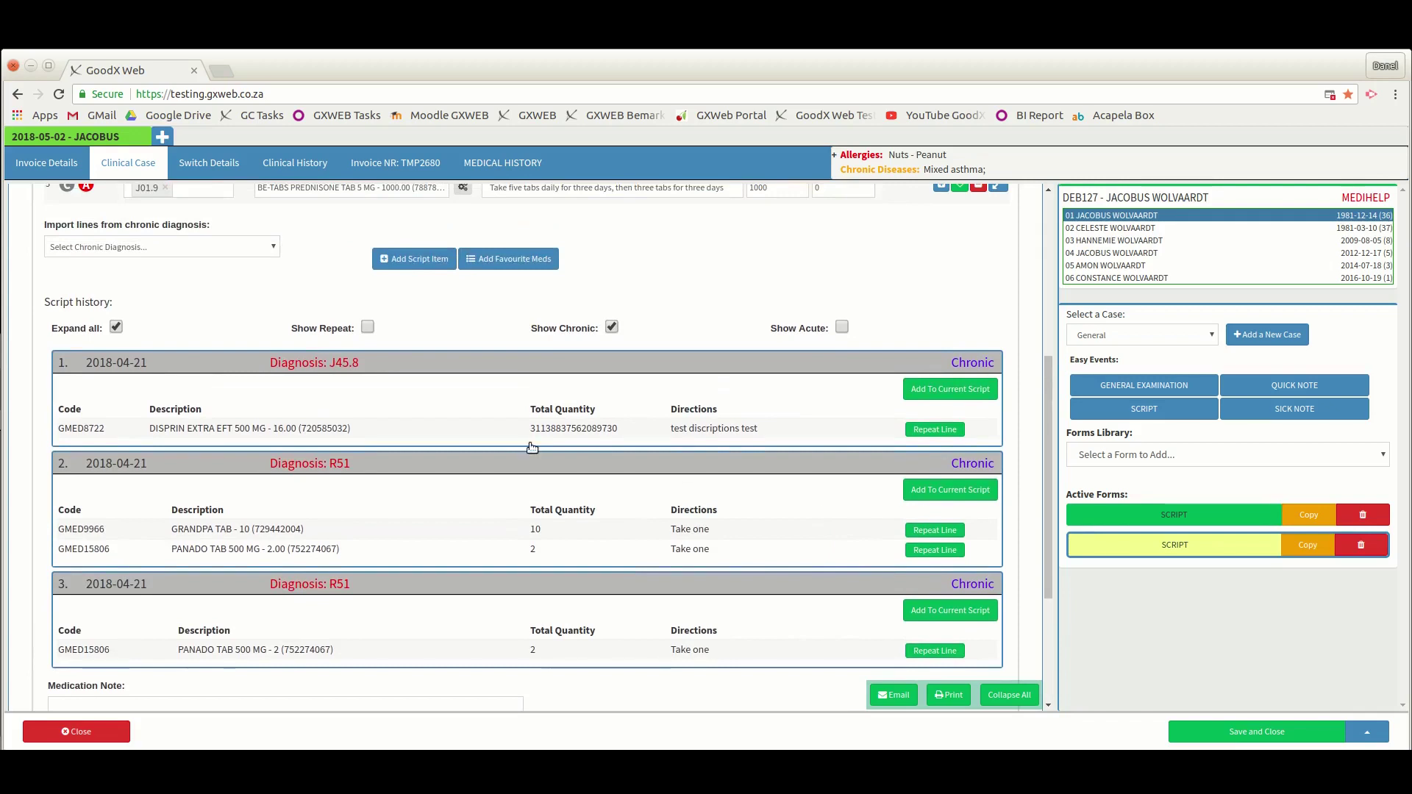
# - Repeat the DISPRIN EXTRA line onto the current script
pyautogui.click(935, 430)
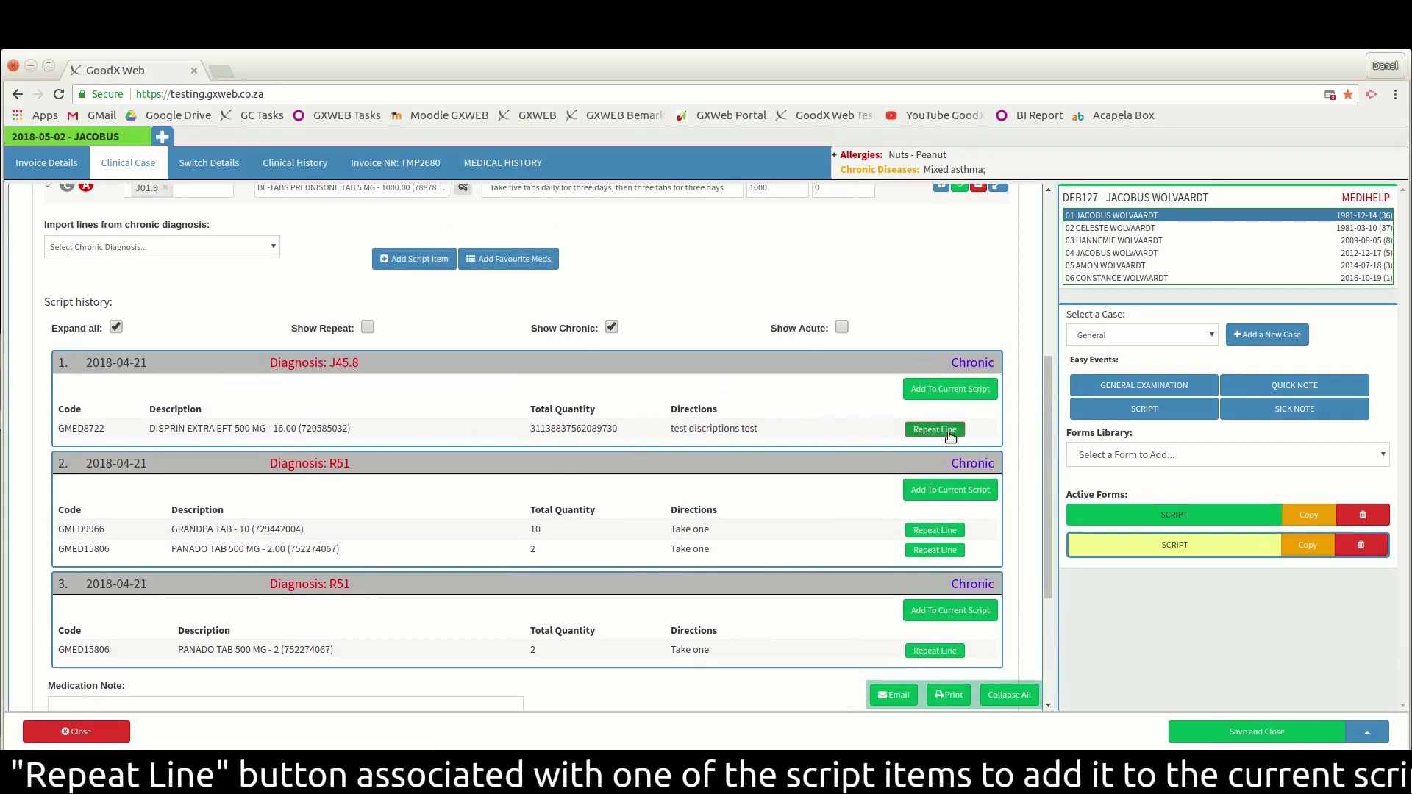
pyautogui.scroll(3, 846, 463)
pyautogui.scroll(4, 820, 558)
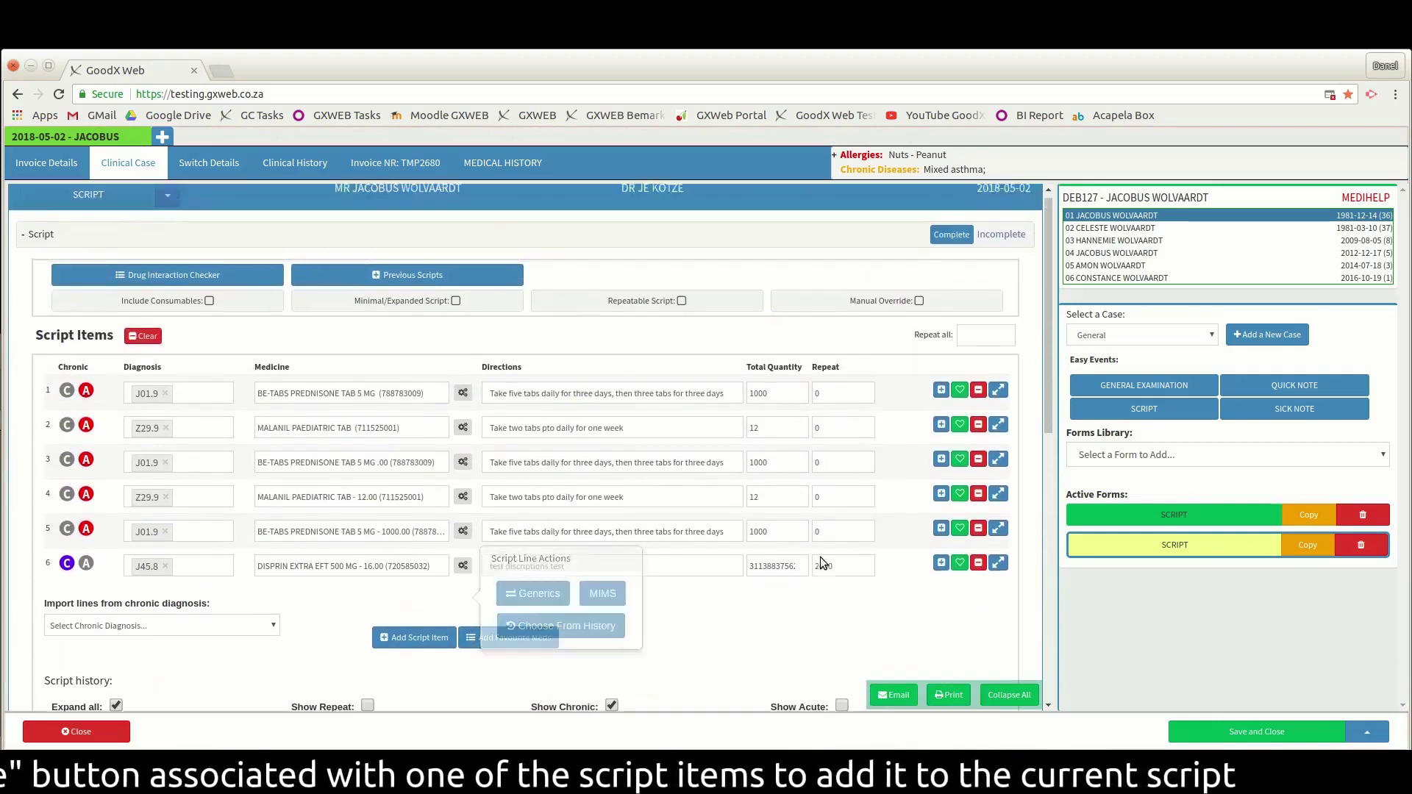
pyautogui.scroll(-4, 818, 556)
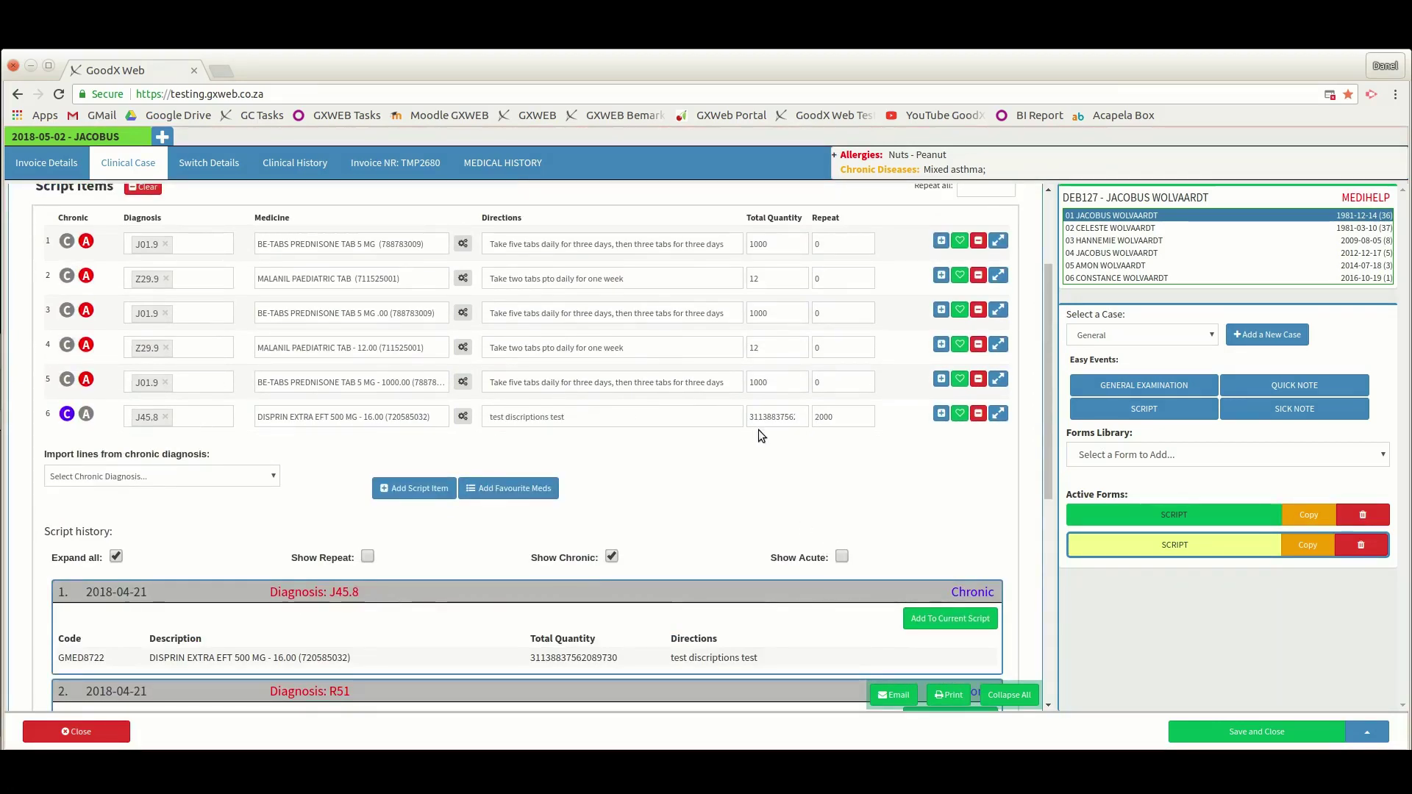
pyautogui.scroll(-3, 804, 541)
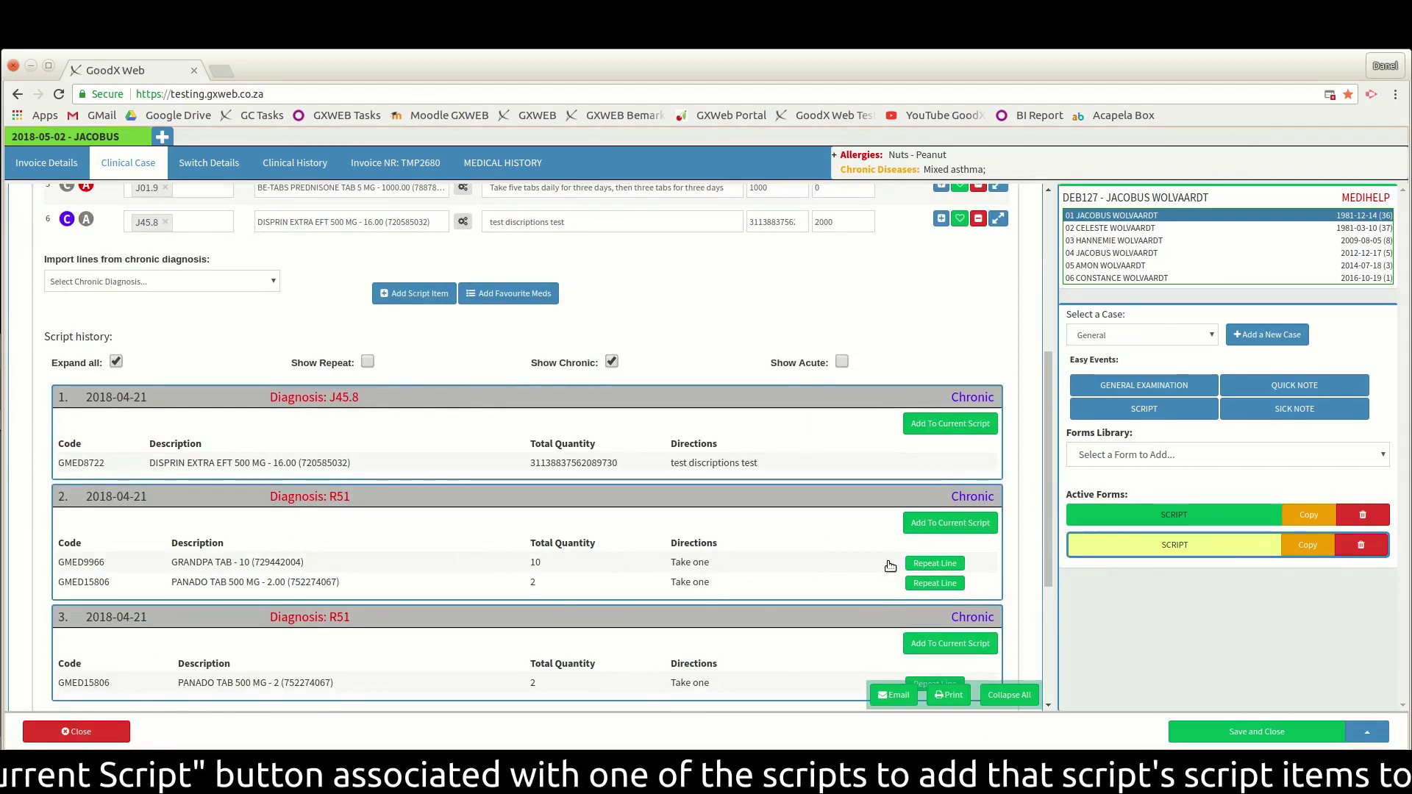
# - Add the GRANDPA TAB 10 and PANADO 500 MG lines from the R51 chronic script history entry
pyautogui.click(949, 526)
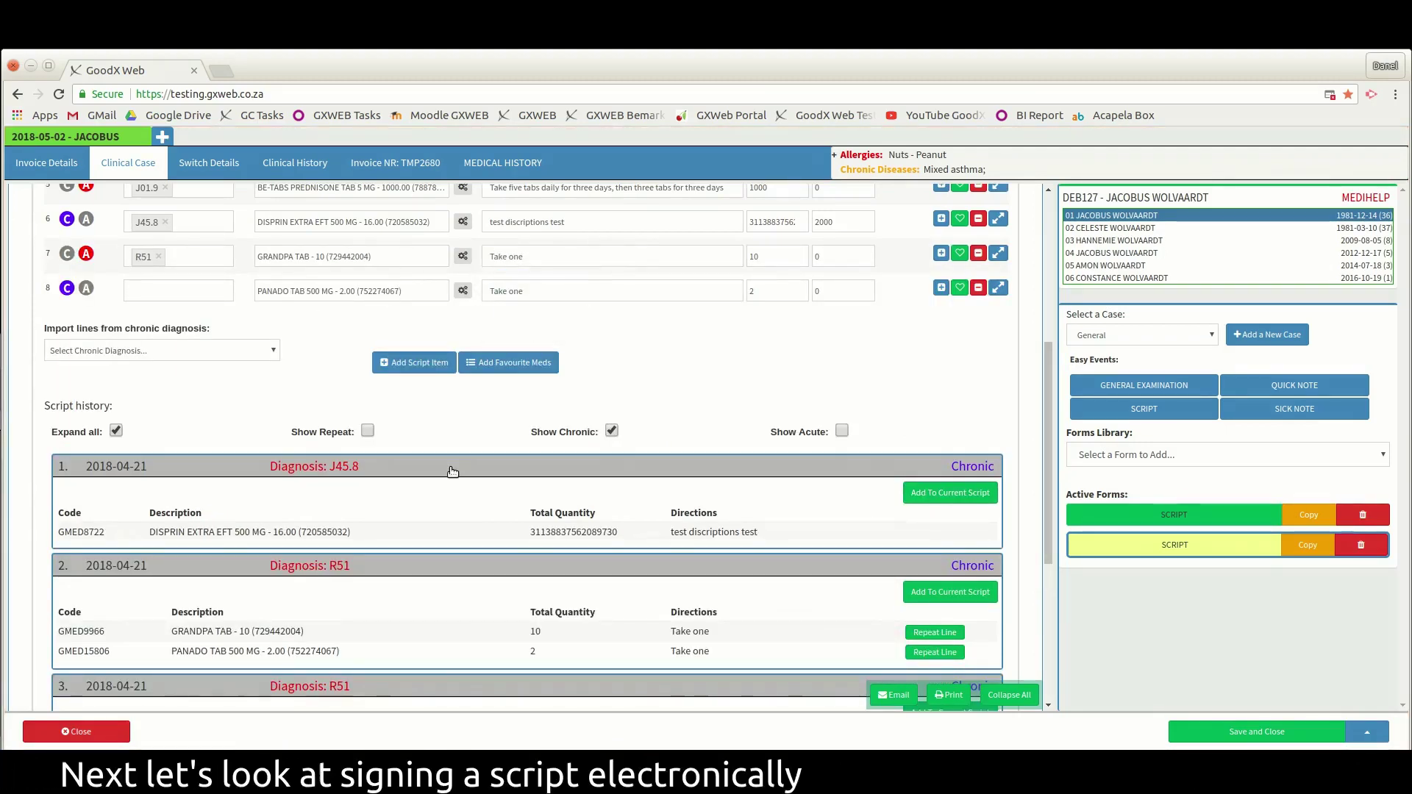
pyautogui.scroll(-3, 453, 471)
pyautogui.scroll(-2, 456, 467)
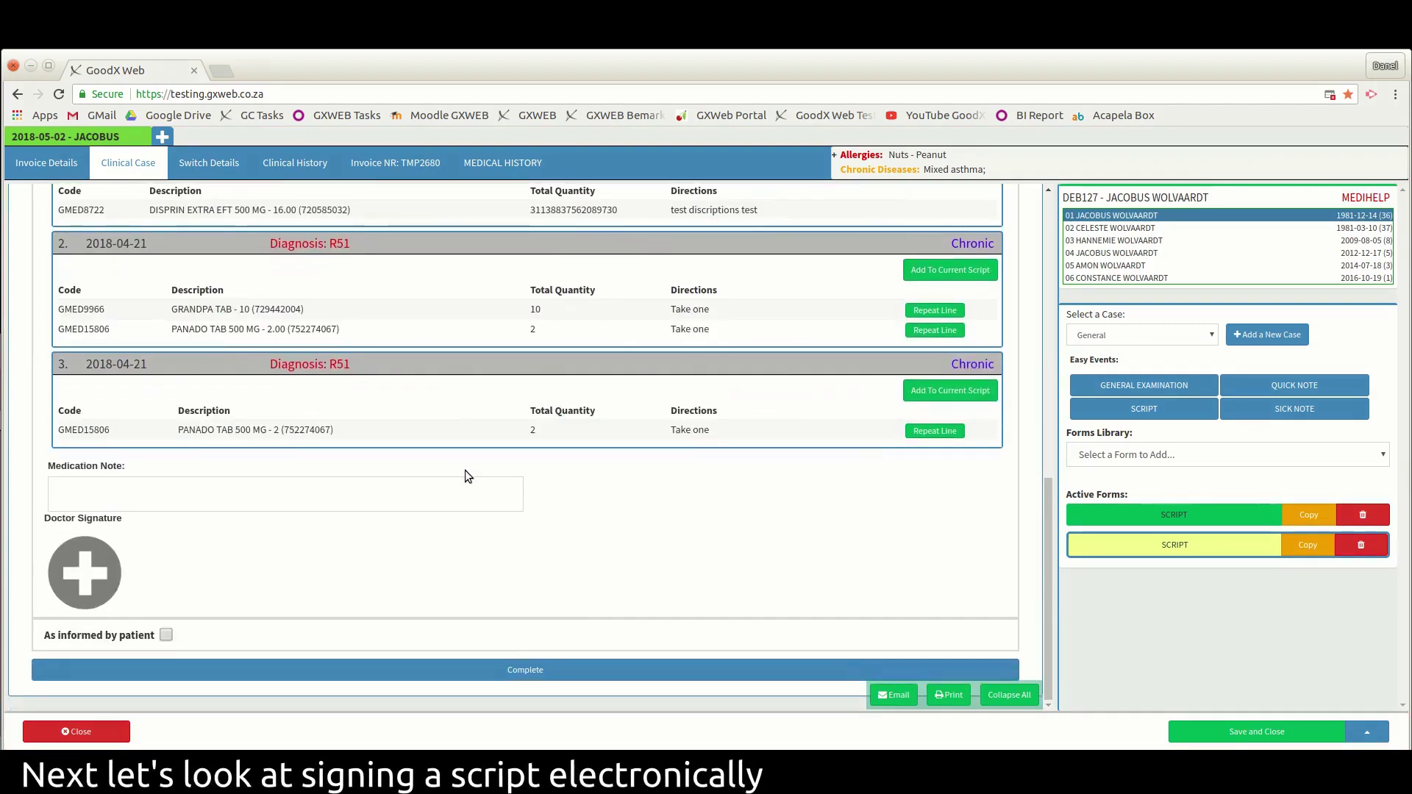
# - Load the doctor's stored user signature under Doctor Signature, confirming with the user PIN
pyautogui.click(83, 575)
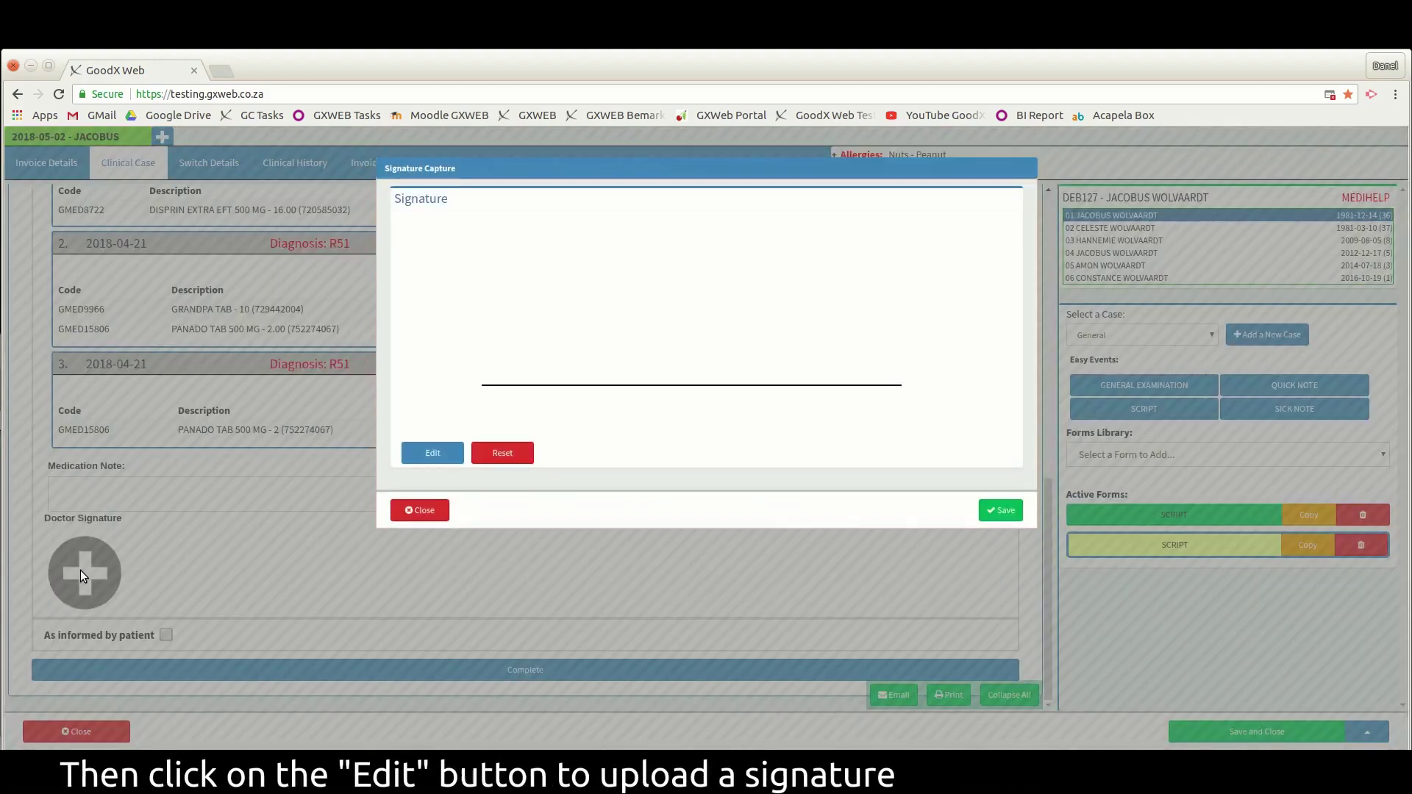
pyautogui.click(452, 460)
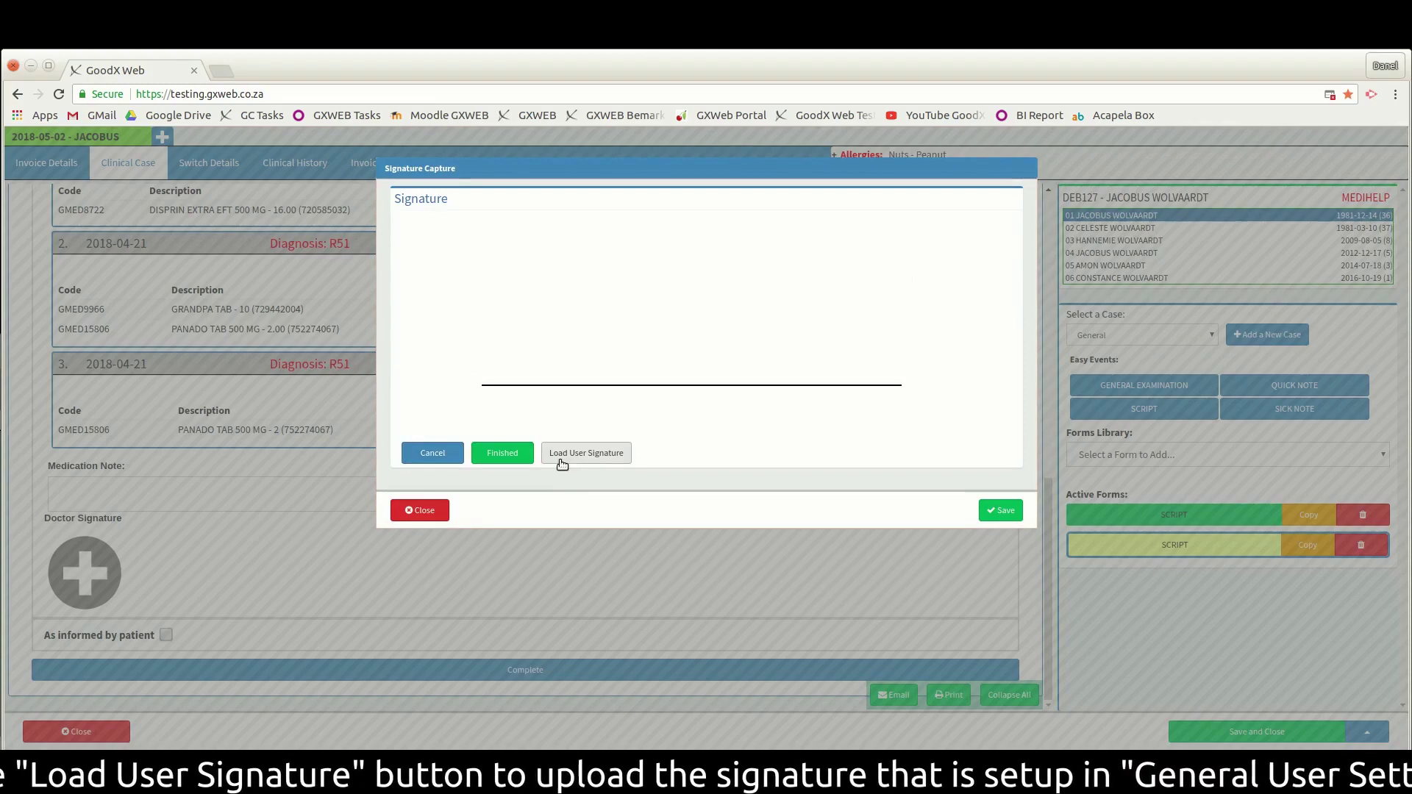
pyautogui.click(605, 460)
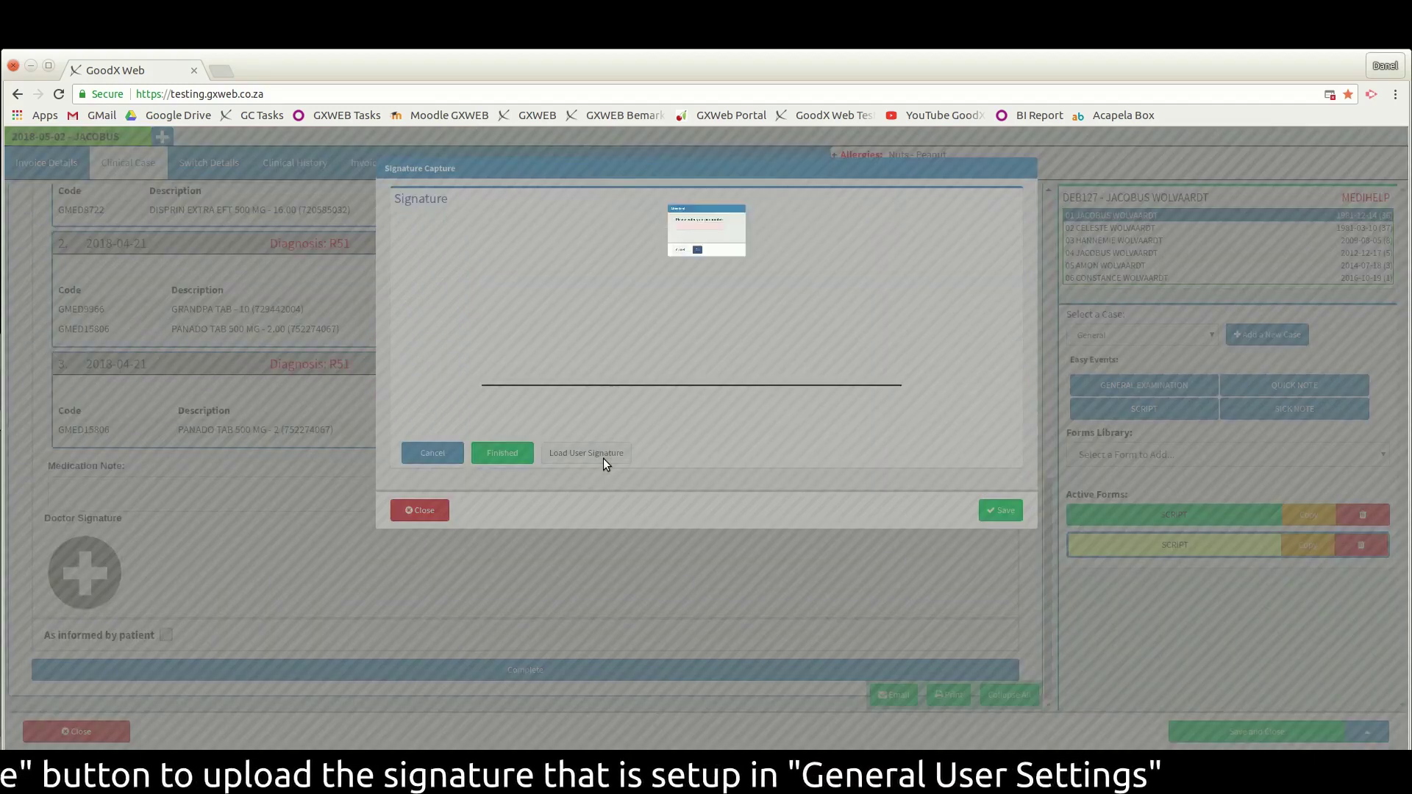
pyautogui.click(678, 217)
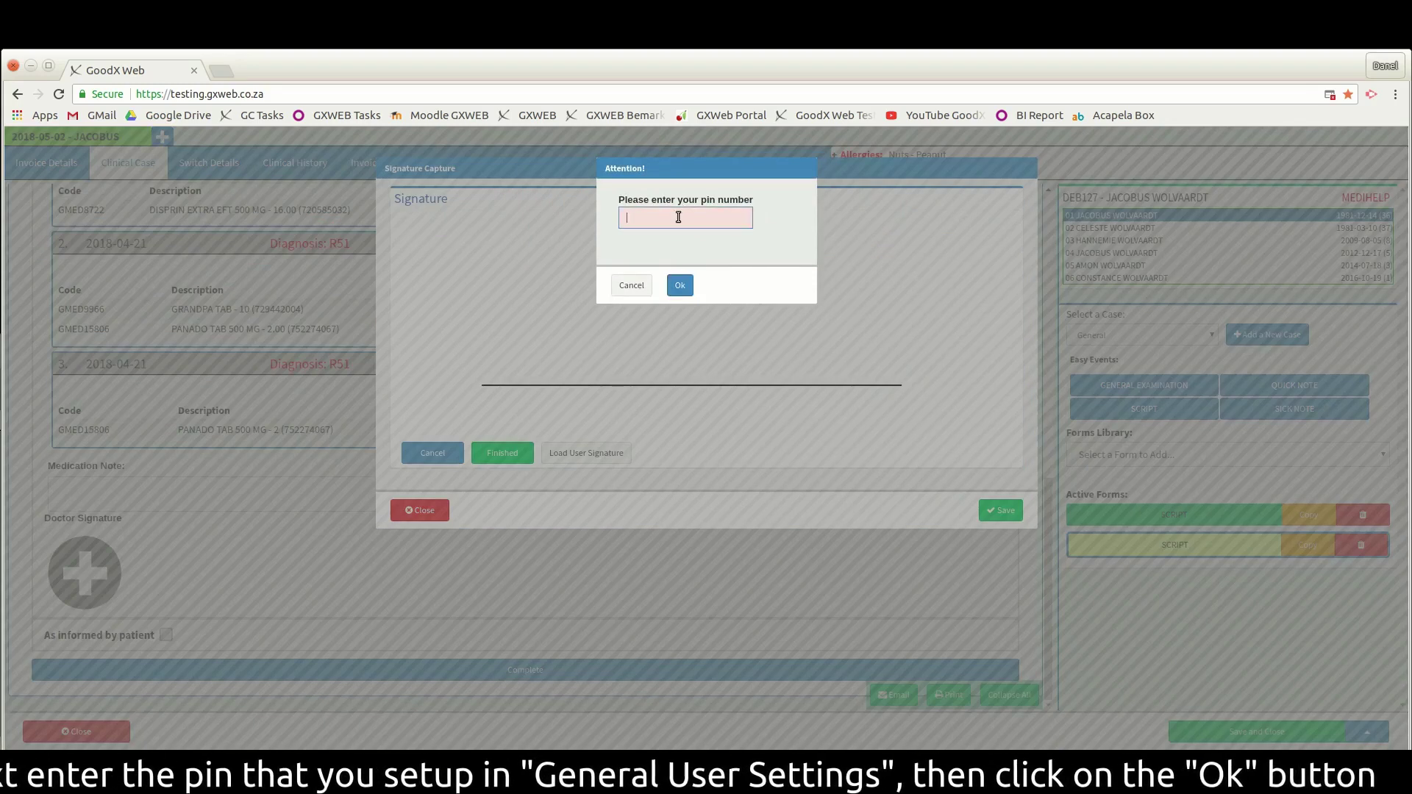
pyautogui.write('123')
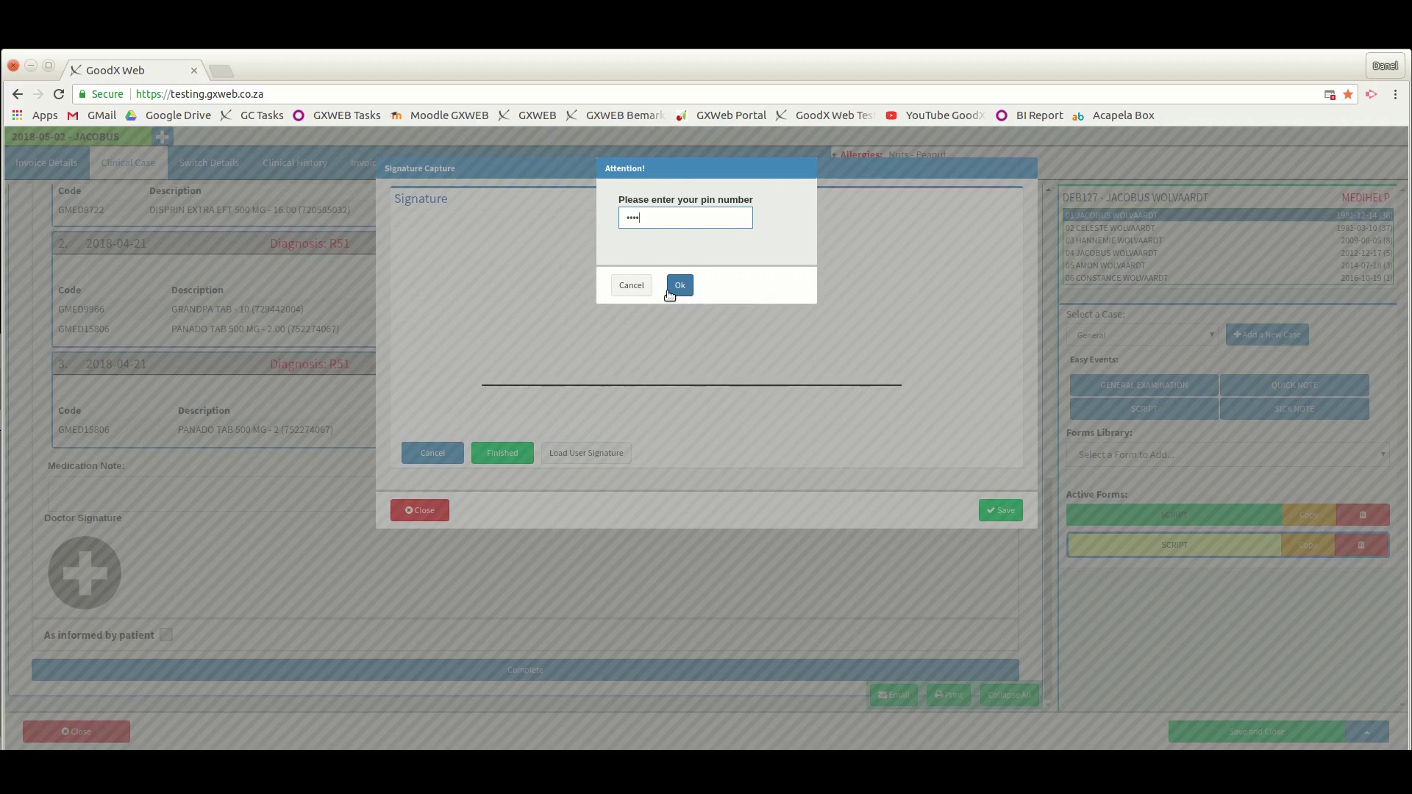
pyautogui.click(678, 287)
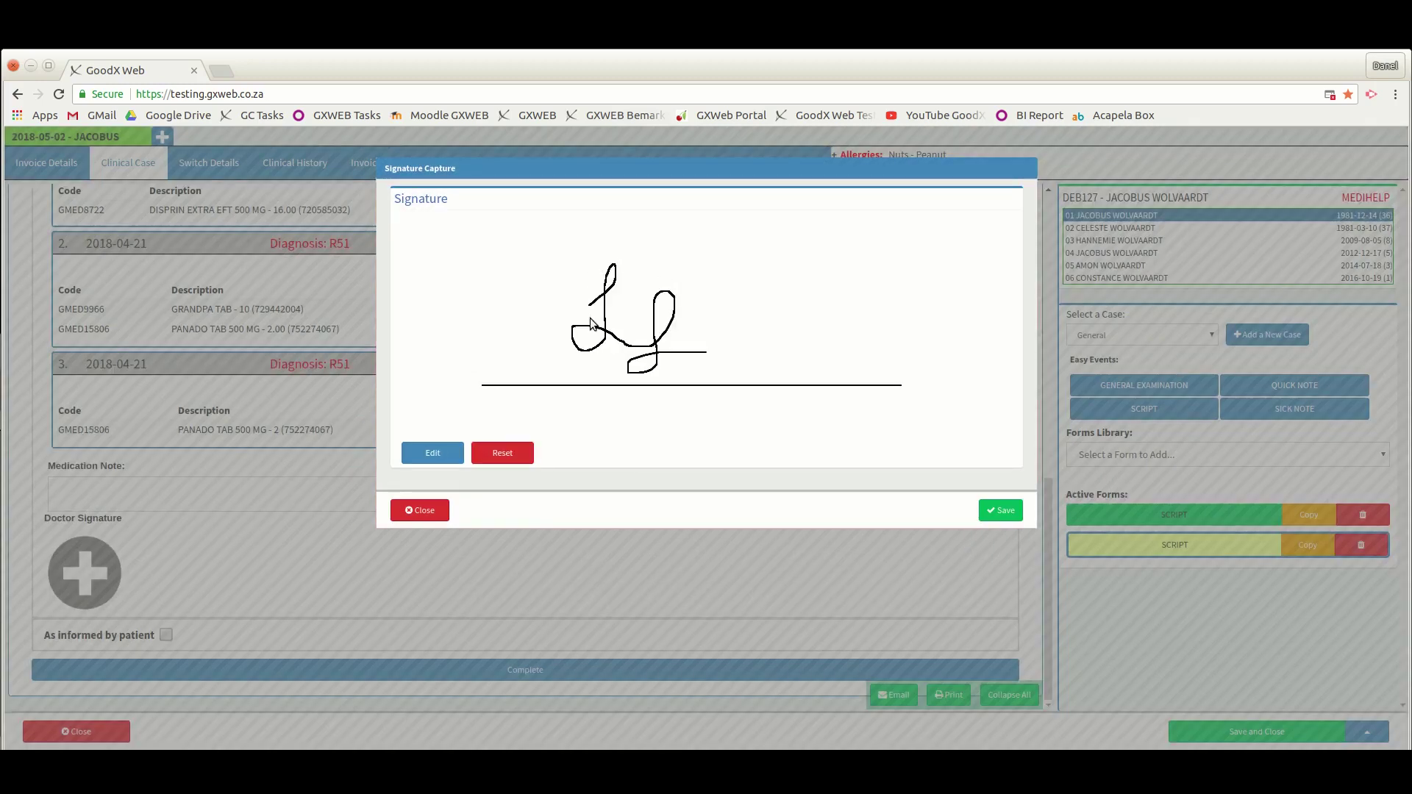
# - Save the signature to the script, print the completed script, then save and close the booking
pyautogui.click(1000, 511)
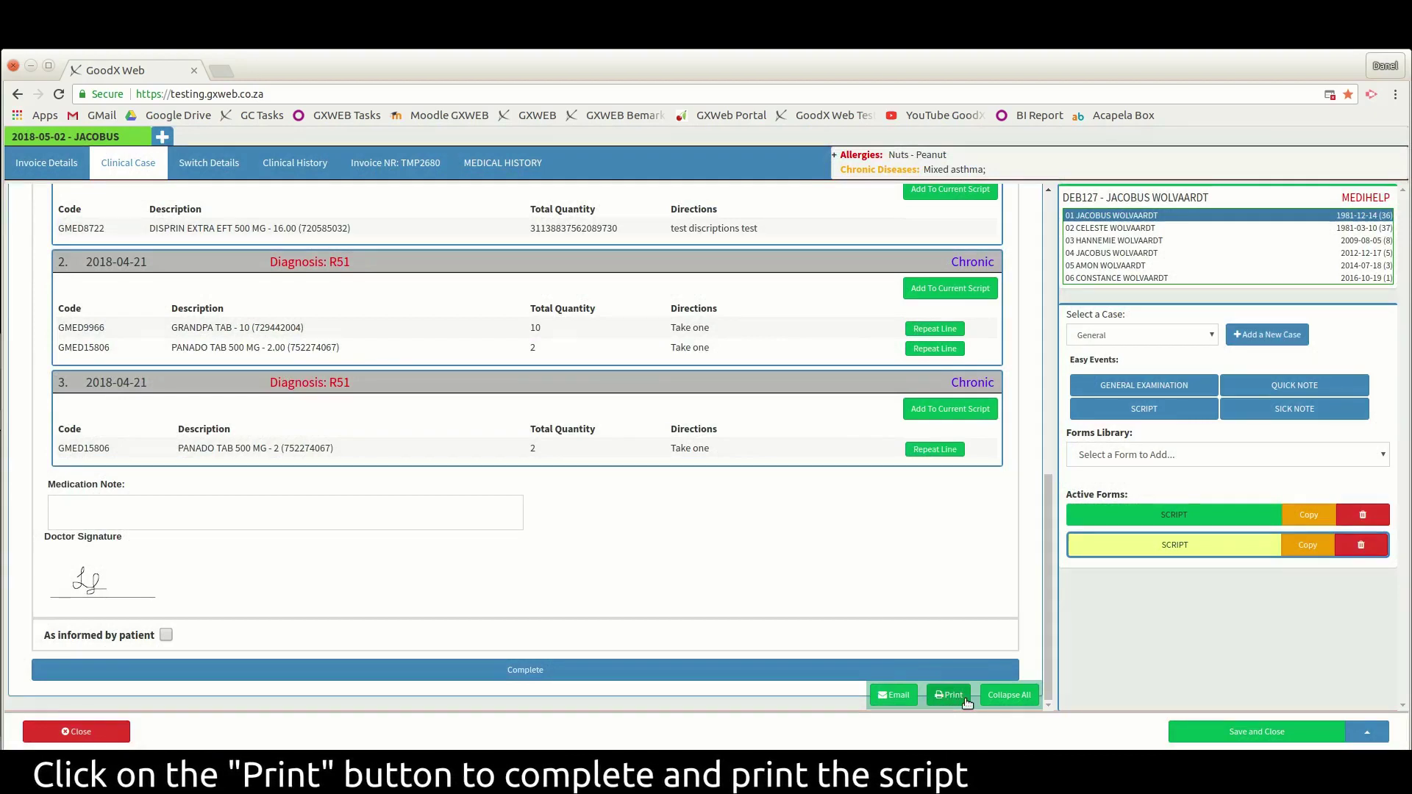
pyautogui.click(966, 701)
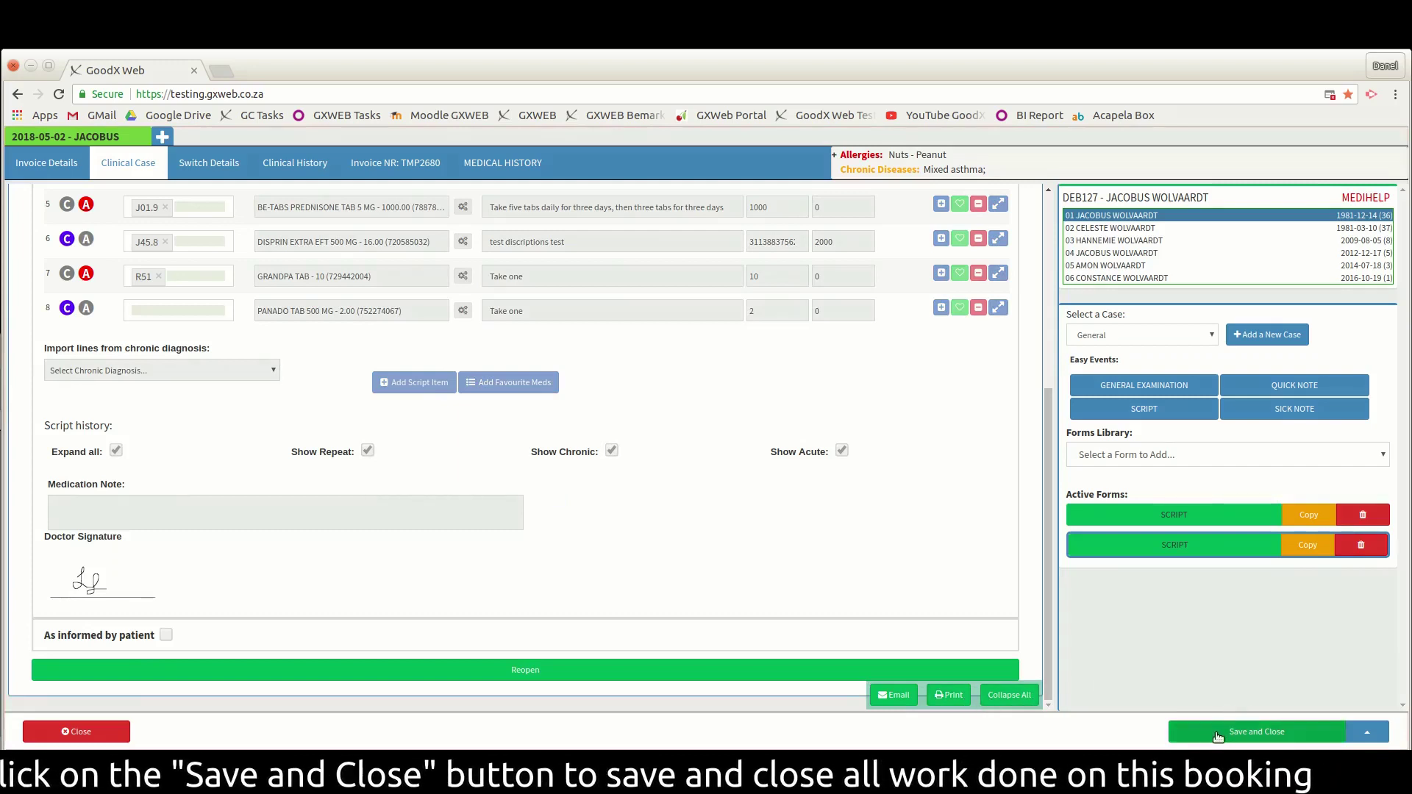
pyautogui.click(1271, 735)
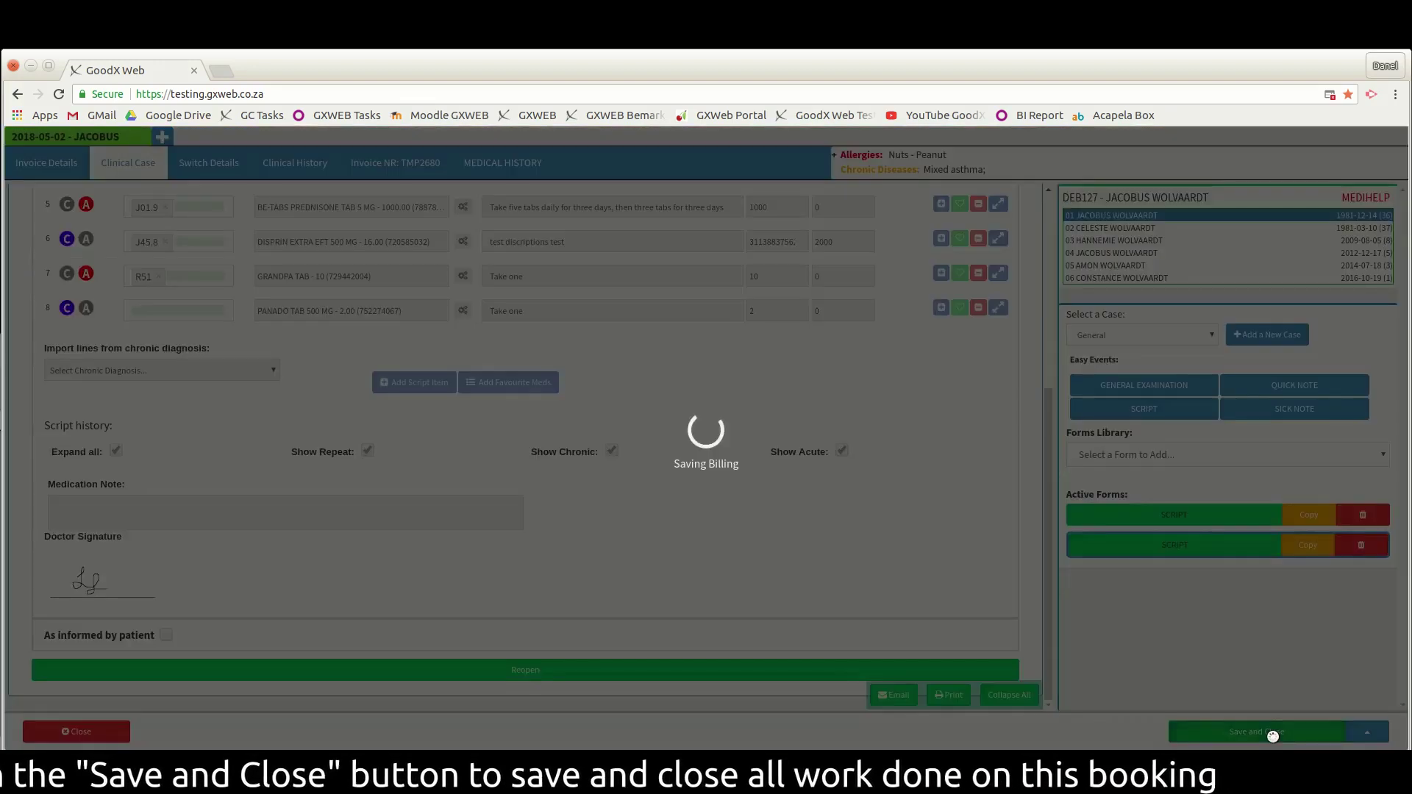